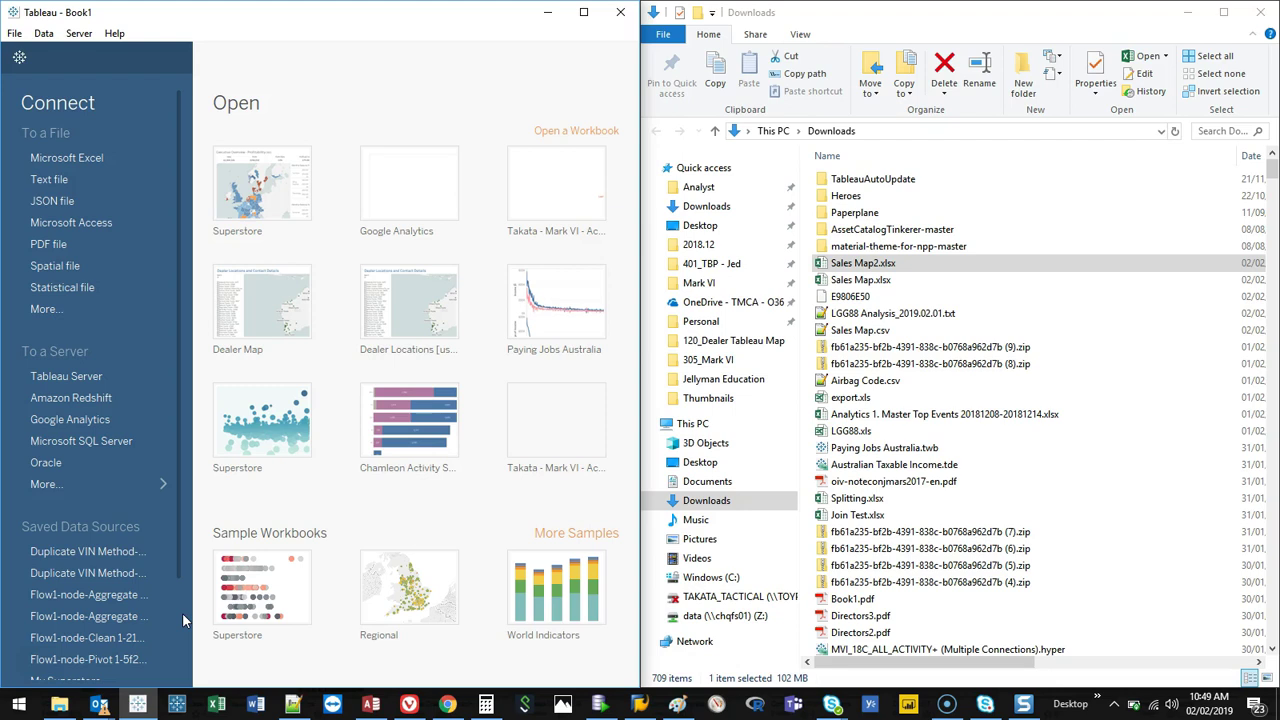
# Step: Drag Sales Map2.xlsx from the Downloads folder onto the Tableau start page to connect it
pyautogui.click(866, 264)
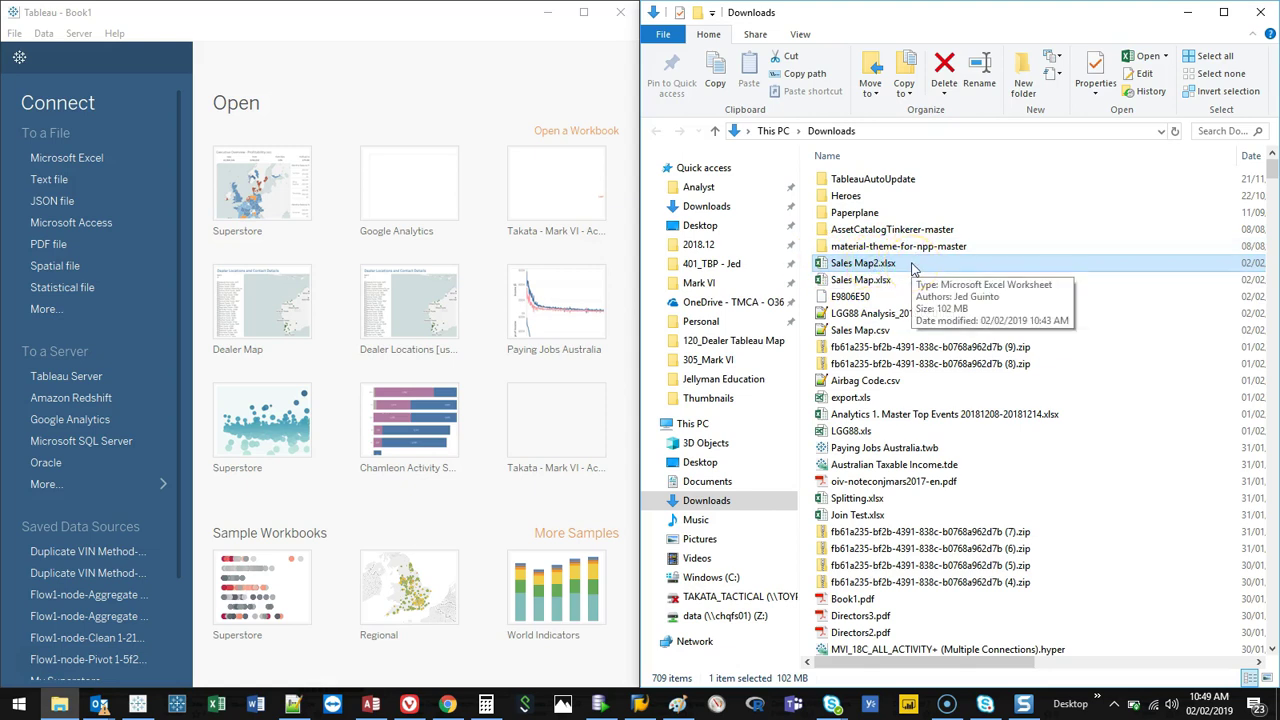
pyautogui.moveTo(912, 268); pyautogui.dragTo(321, 398)
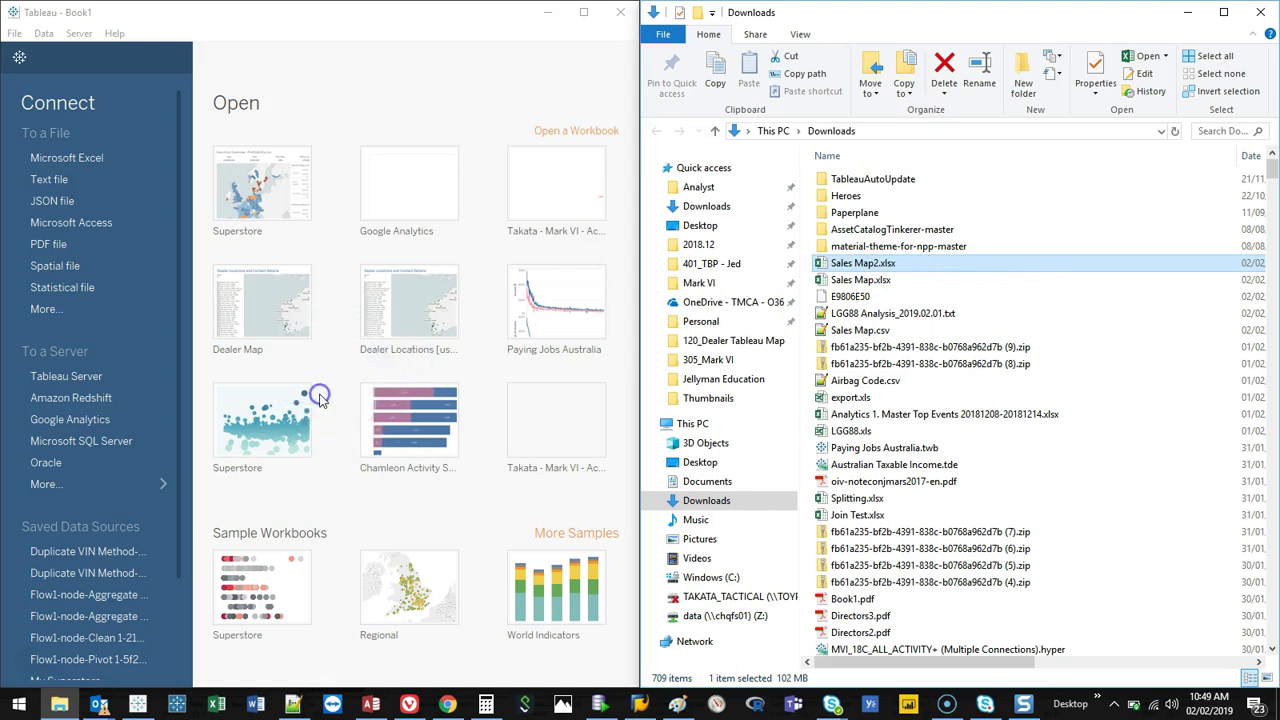
# Step: Maximize Tableau and point out the Live versus Extract connection option for Sales Map2
pyautogui.doubleClick(585, 17)
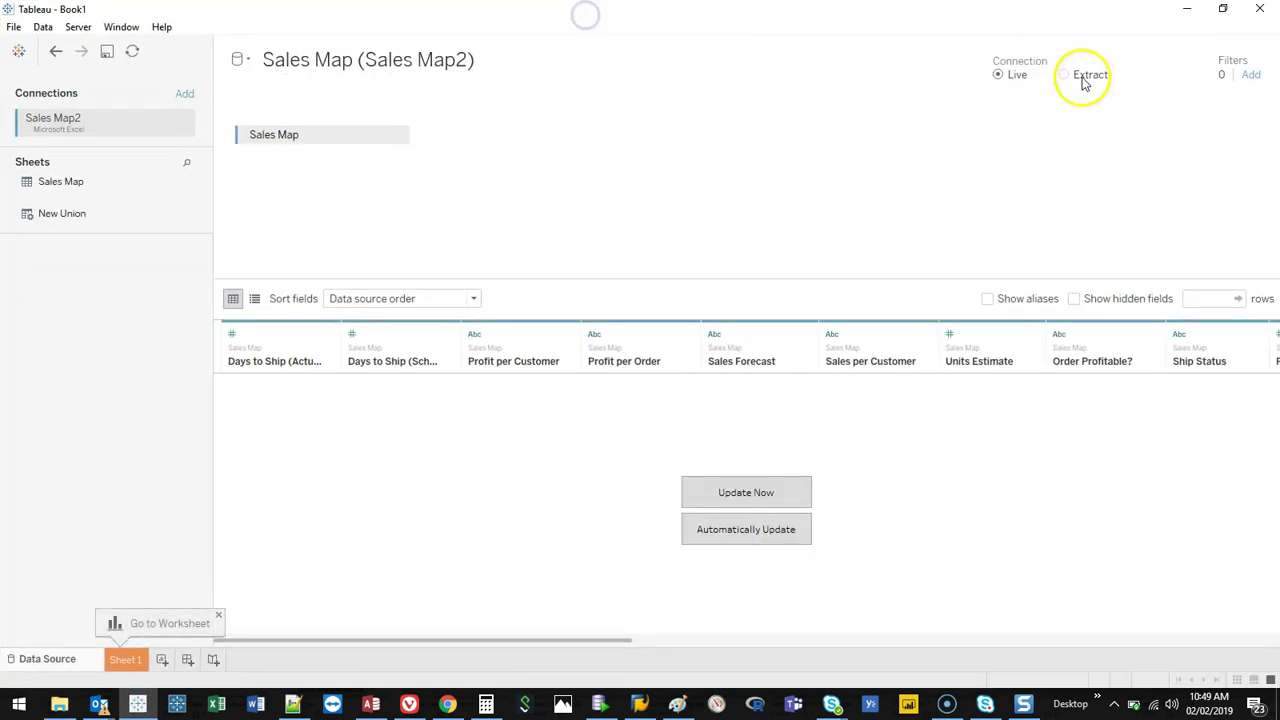
pyautogui.moveTo(968, 51)
pyautogui.mouseDown()
pyautogui.moveTo(1004, 92)
pyautogui.moveTo(1130, 88)
pyautogui.moveTo(1121, 45)
pyautogui.moveTo(979, 41)
pyautogui.moveTo(1045, 44)
pyautogui.moveTo(1040, 100)
pyautogui.mouseUp()
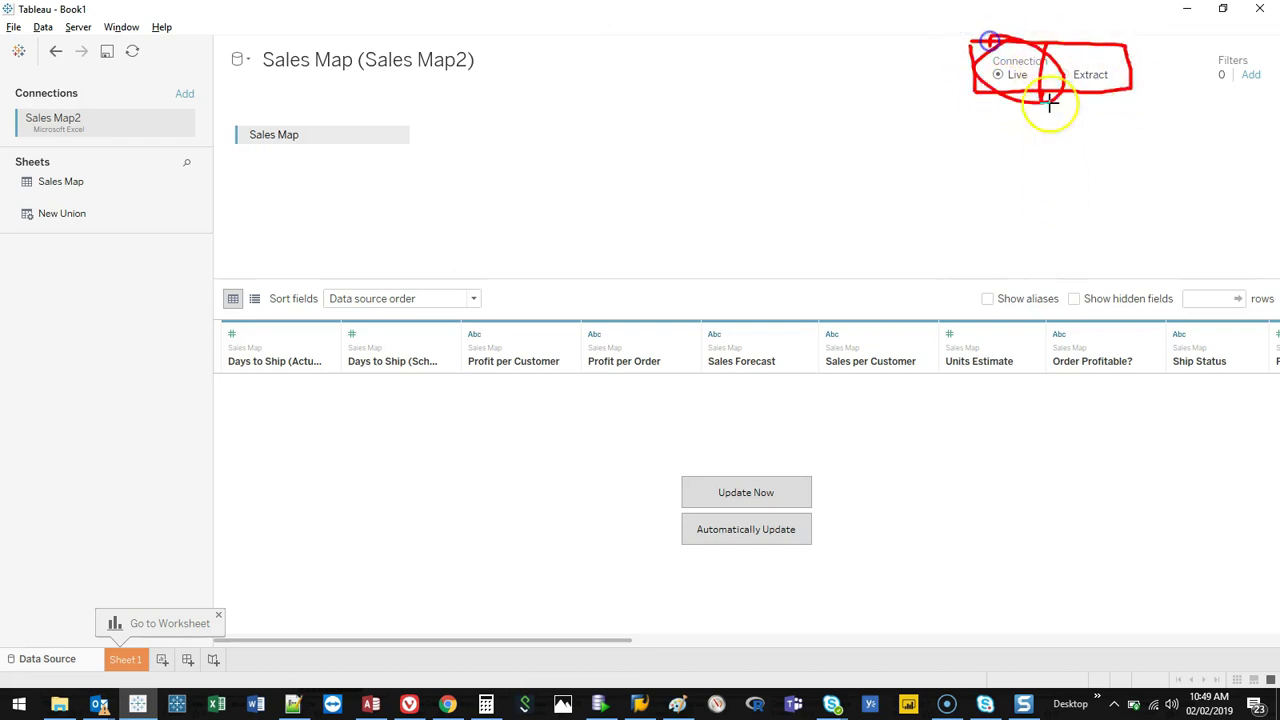
pyautogui.press('Escape')
# Step: On Sheet 1, plot City and then State on the map of Europe
pyautogui.click(140, 660)
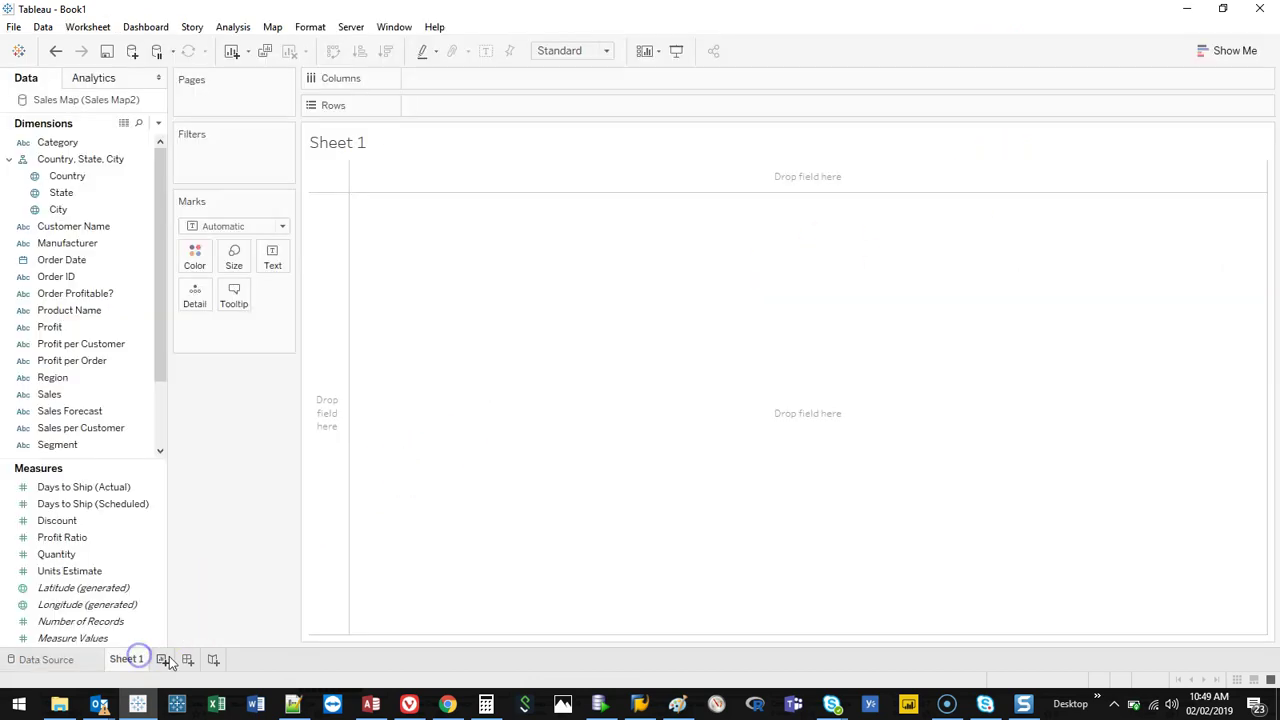
pyautogui.click(60, 209)
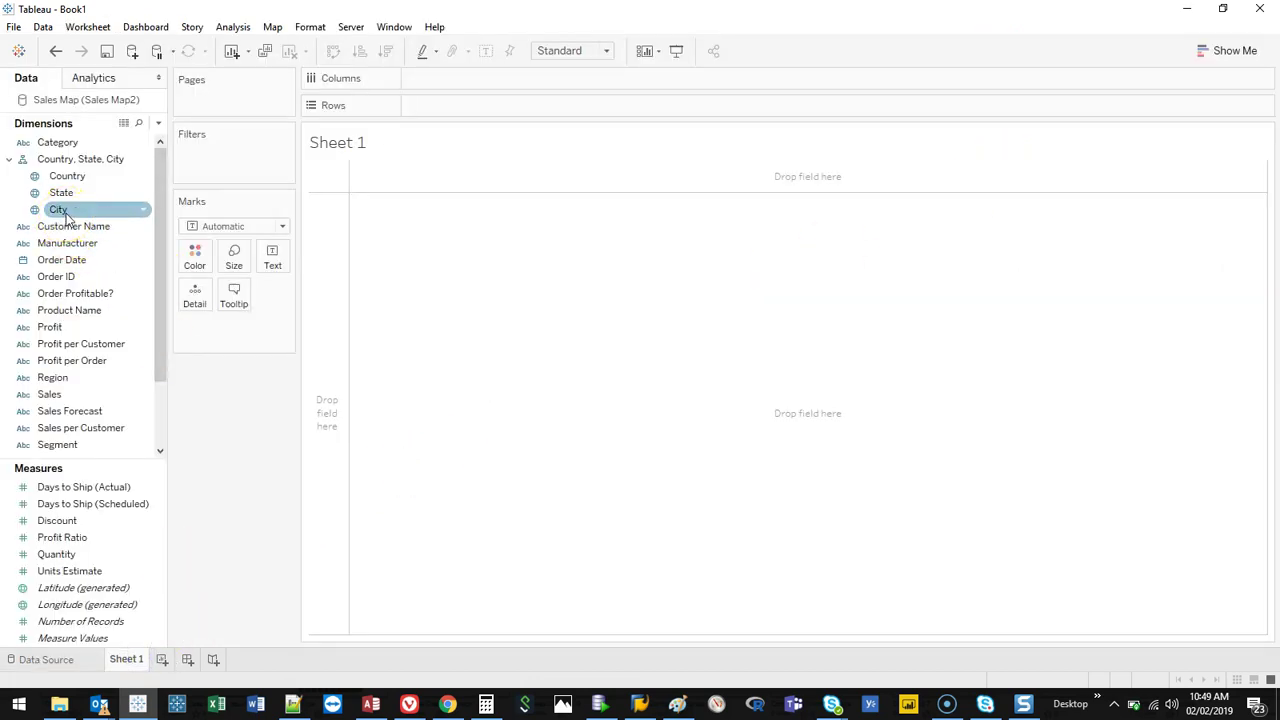
pyautogui.click(65, 215)
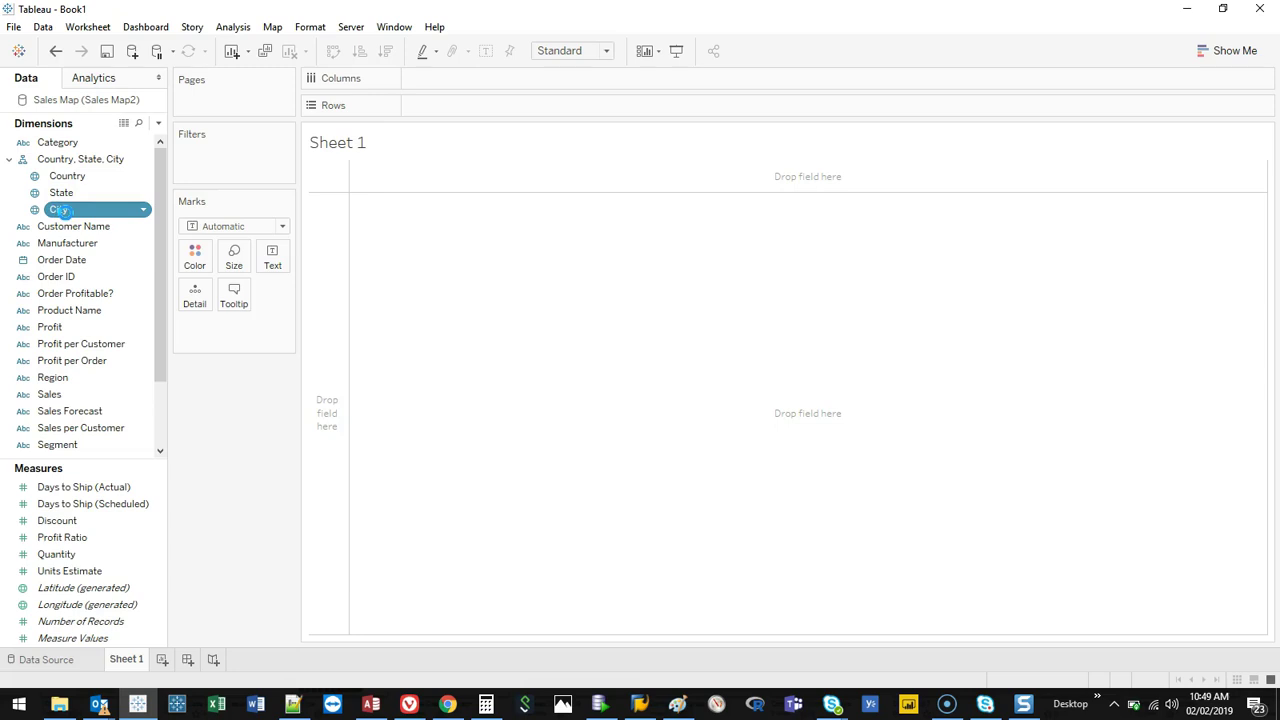
pyautogui.doubleClick(60, 210)
pyautogui.click(97, 215)
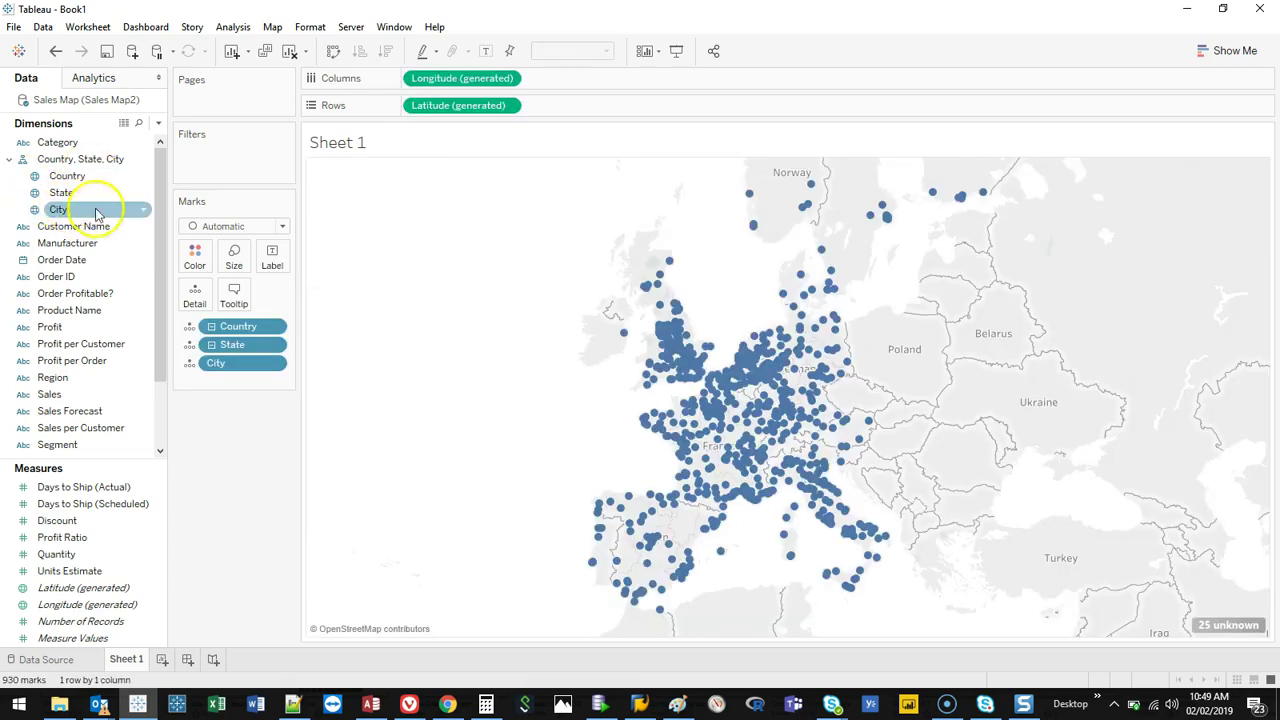
pyautogui.click(71, 200)
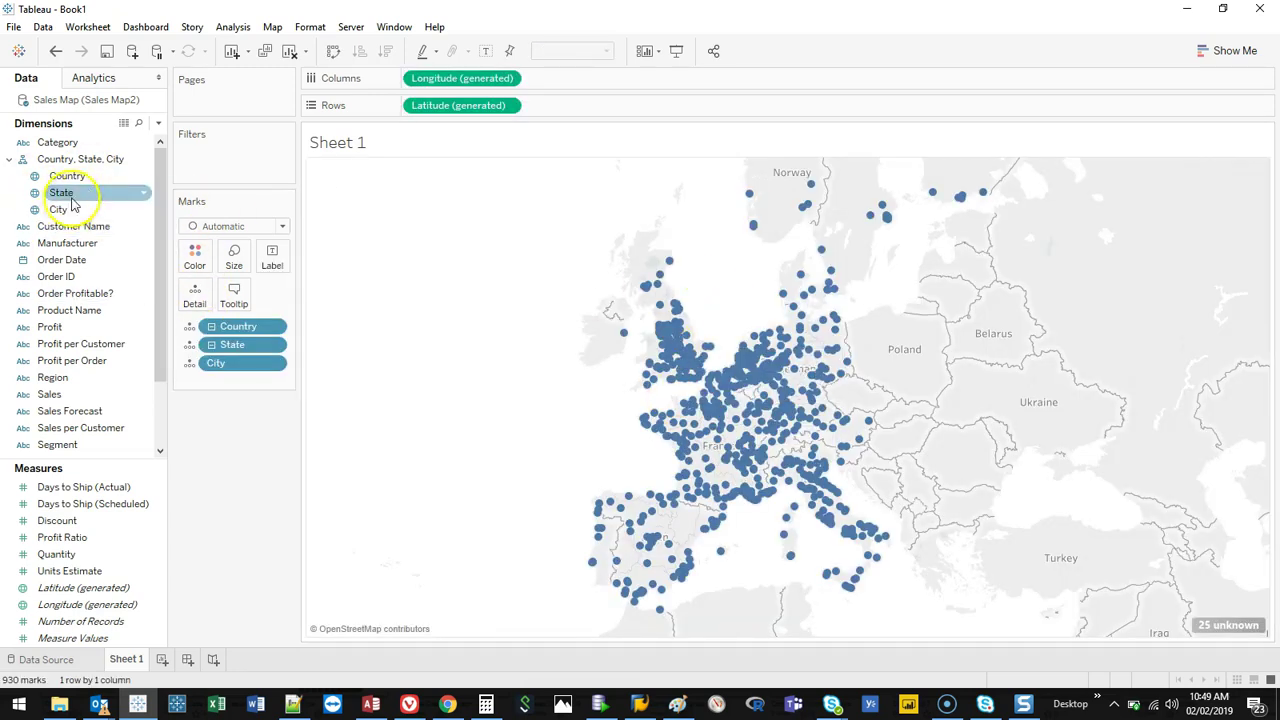
pyautogui.doubleClick(85, 195)
# Step: Add Manufacturer to Rows to split the map, then highlight the map's empty area
pyautogui.click(79, 248)
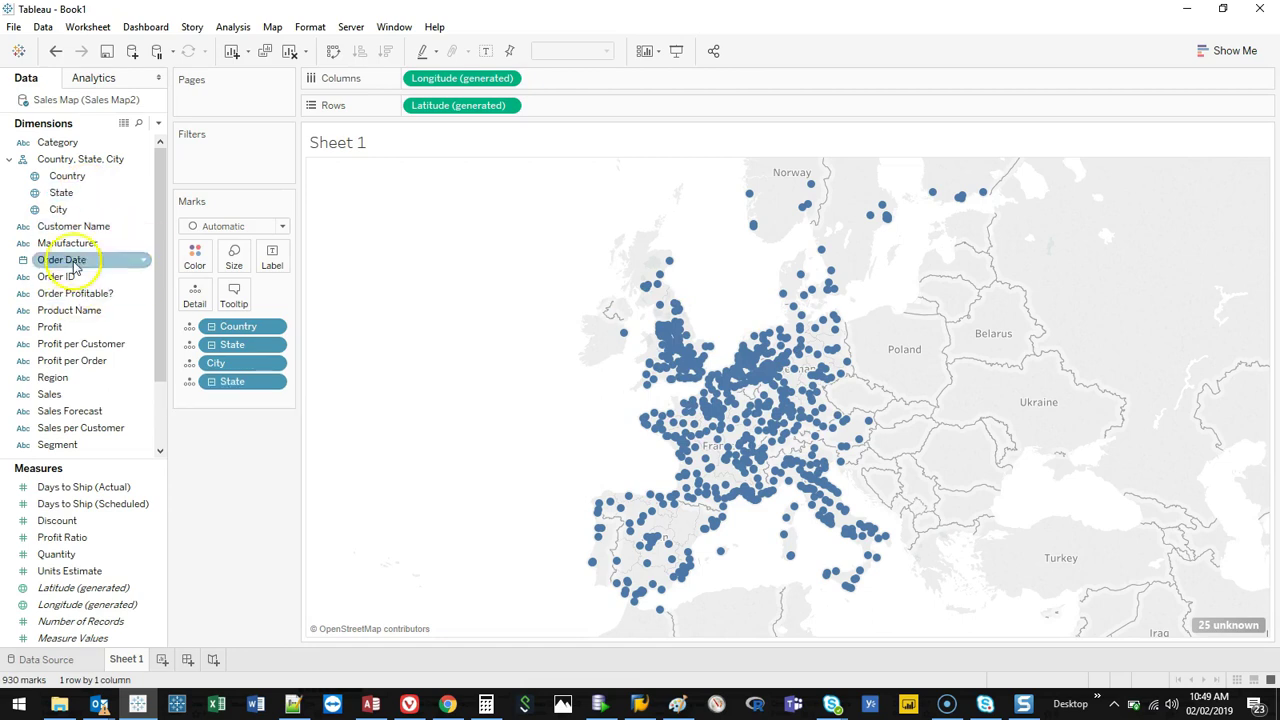
pyautogui.click(86, 298)
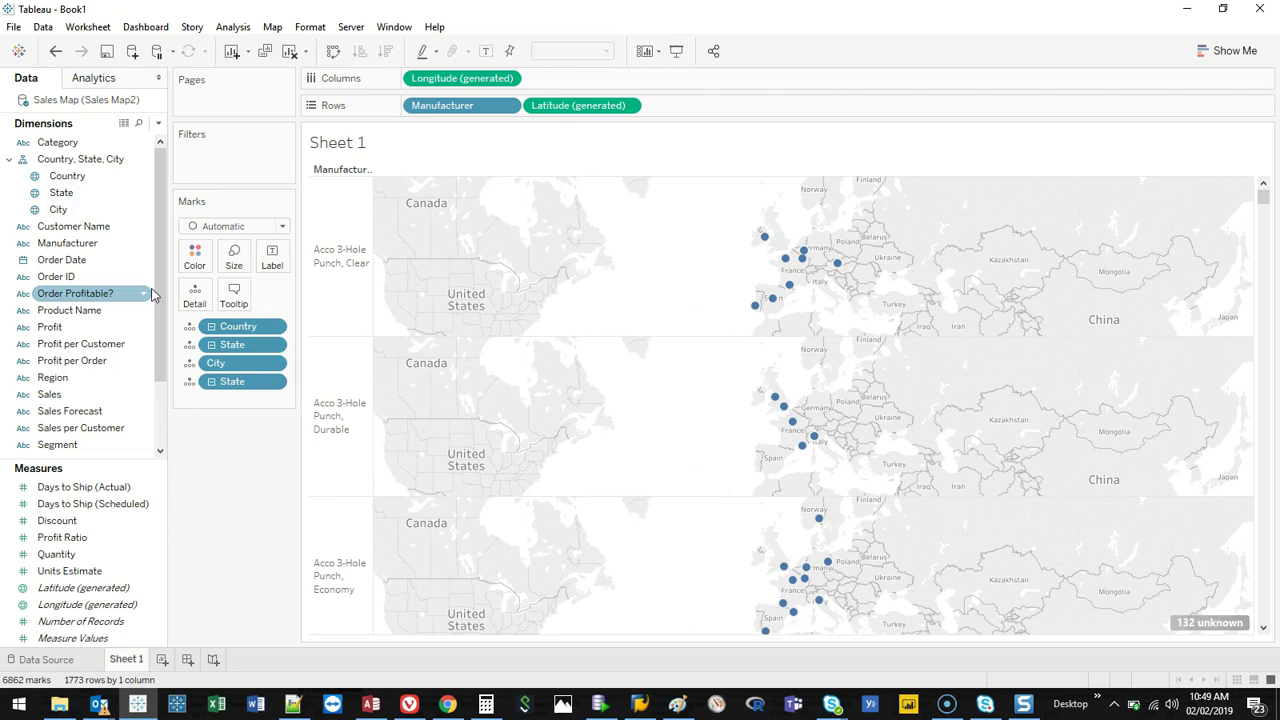
pyautogui.moveTo(432, 288)
pyautogui.mouseDown()
pyautogui.moveTo(470, 404)
pyautogui.moveTo(796, 371)
pyautogui.moveTo(686, 272)
pyautogui.moveTo(452, 284)
pyautogui.mouseUp()
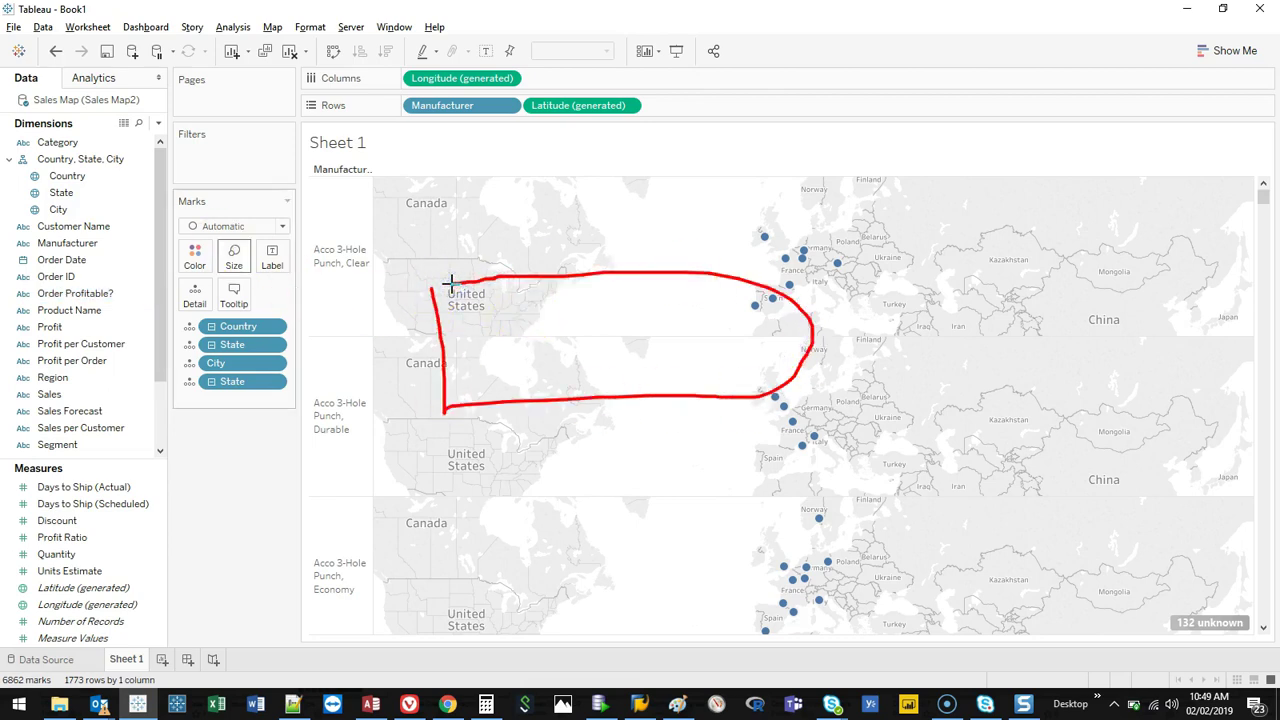
pyautogui.press('Escape')
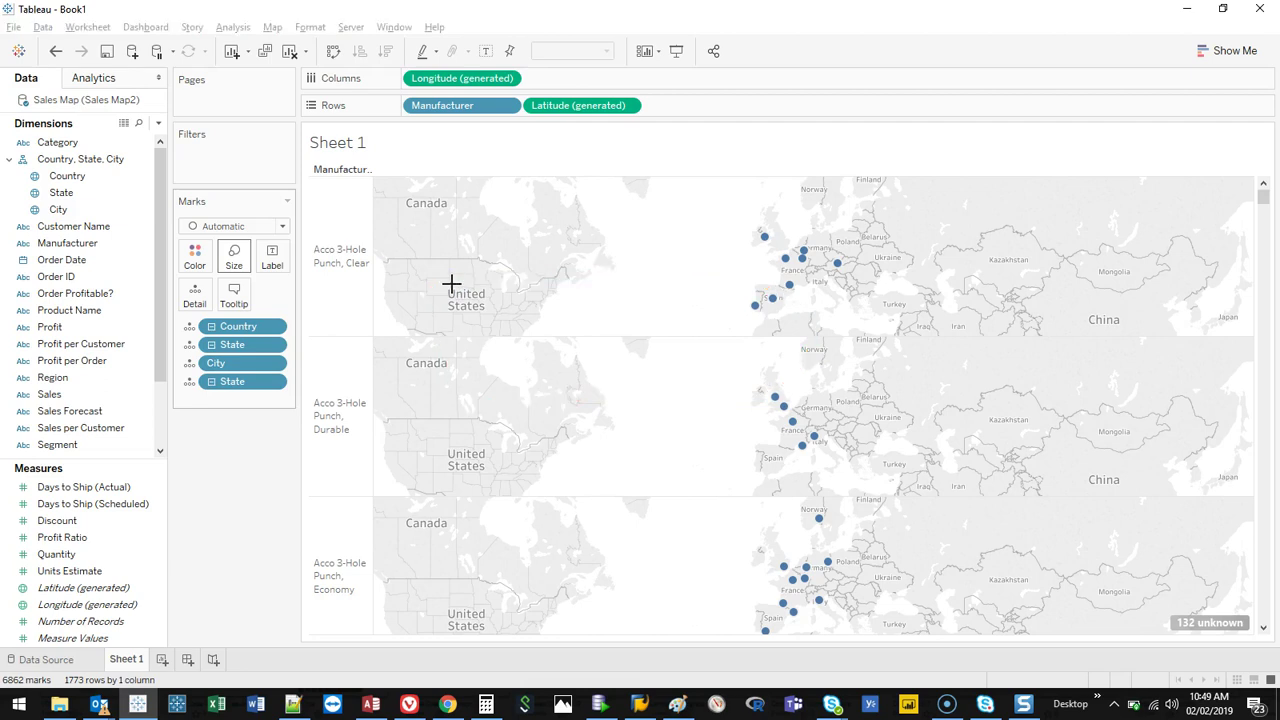
# Step: Switch the Sales Map connection to Extract, saving over Sales Map (Sales Map2).hyper in Downloads
pyautogui.click(86, 663)
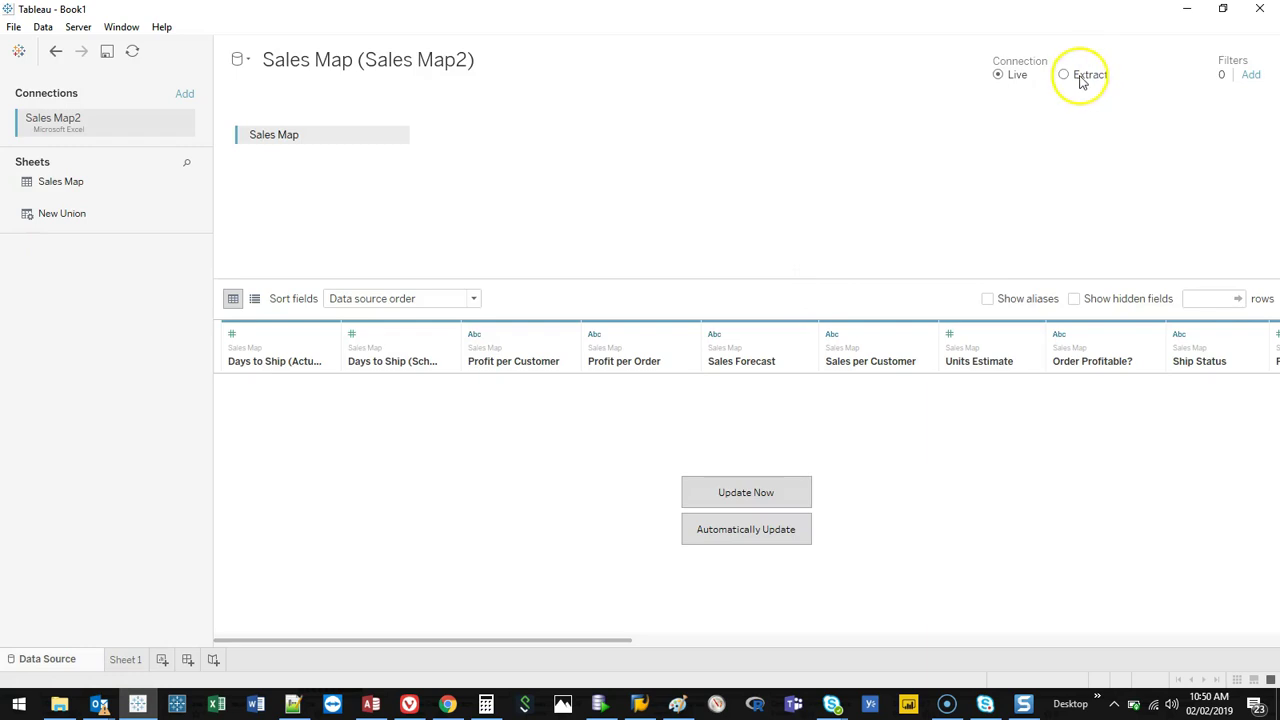
pyautogui.click(1080, 80)
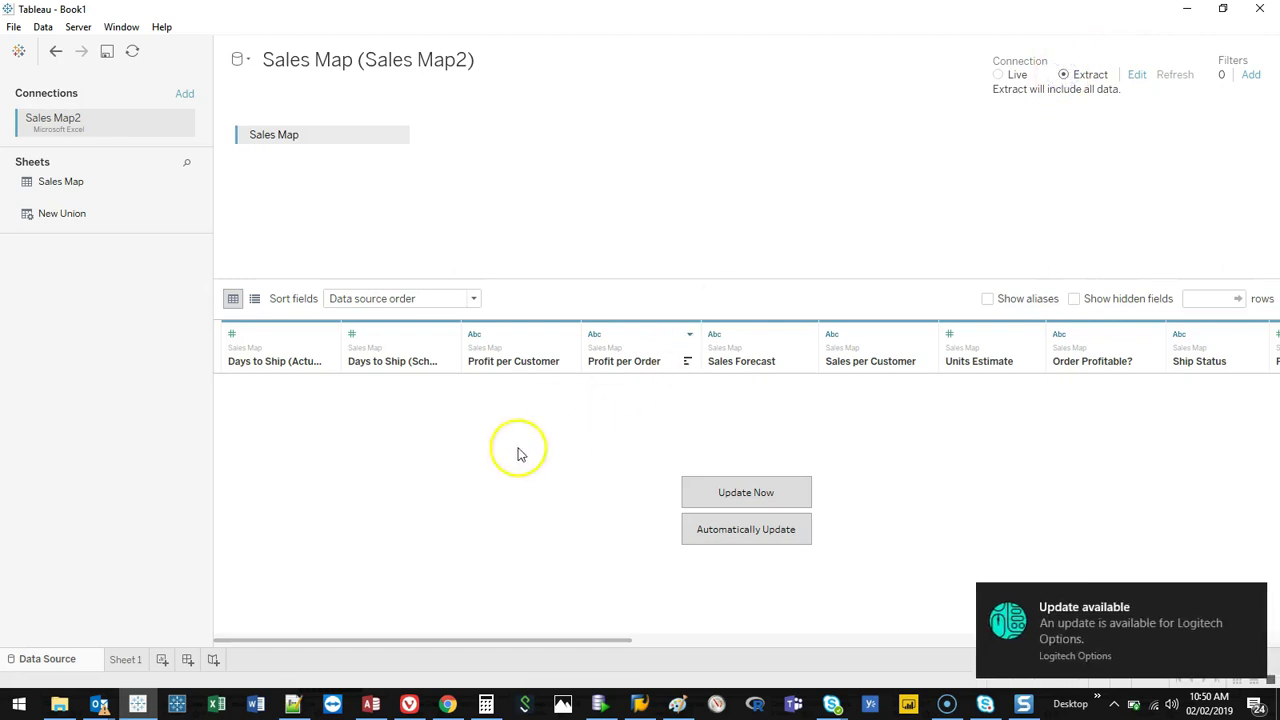
pyautogui.click(138, 660)
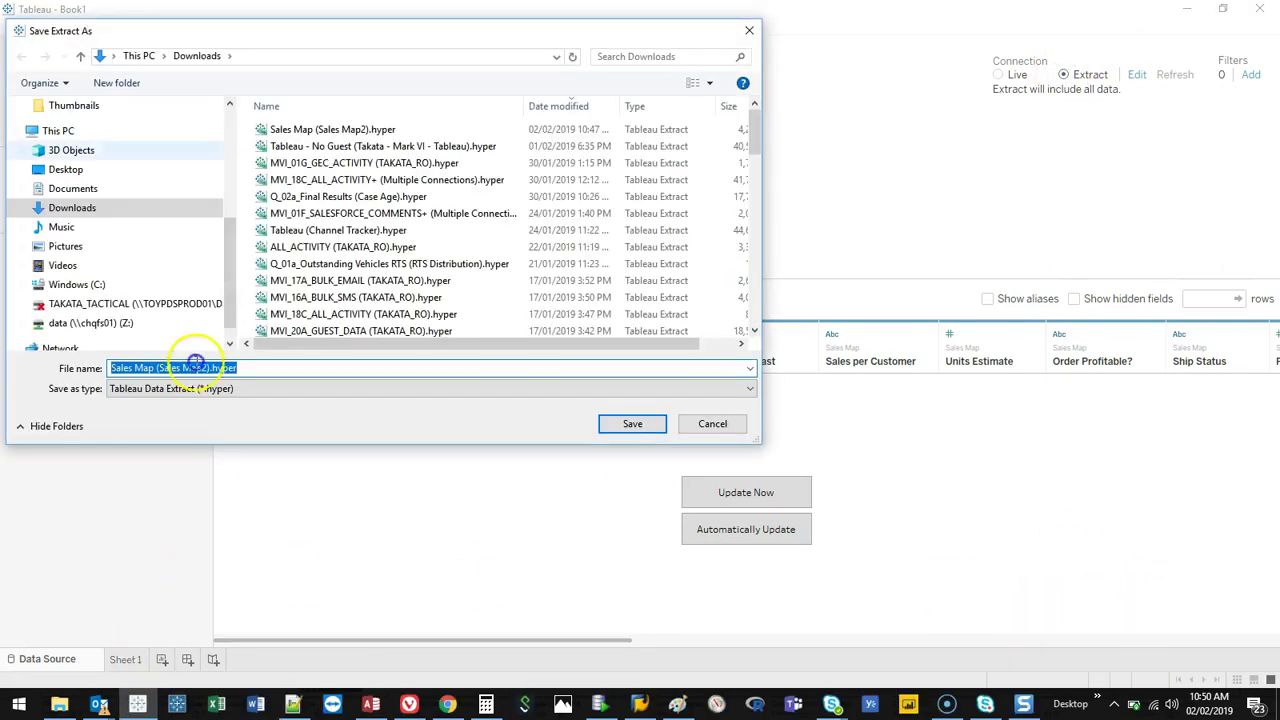
pyautogui.click(626, 422)
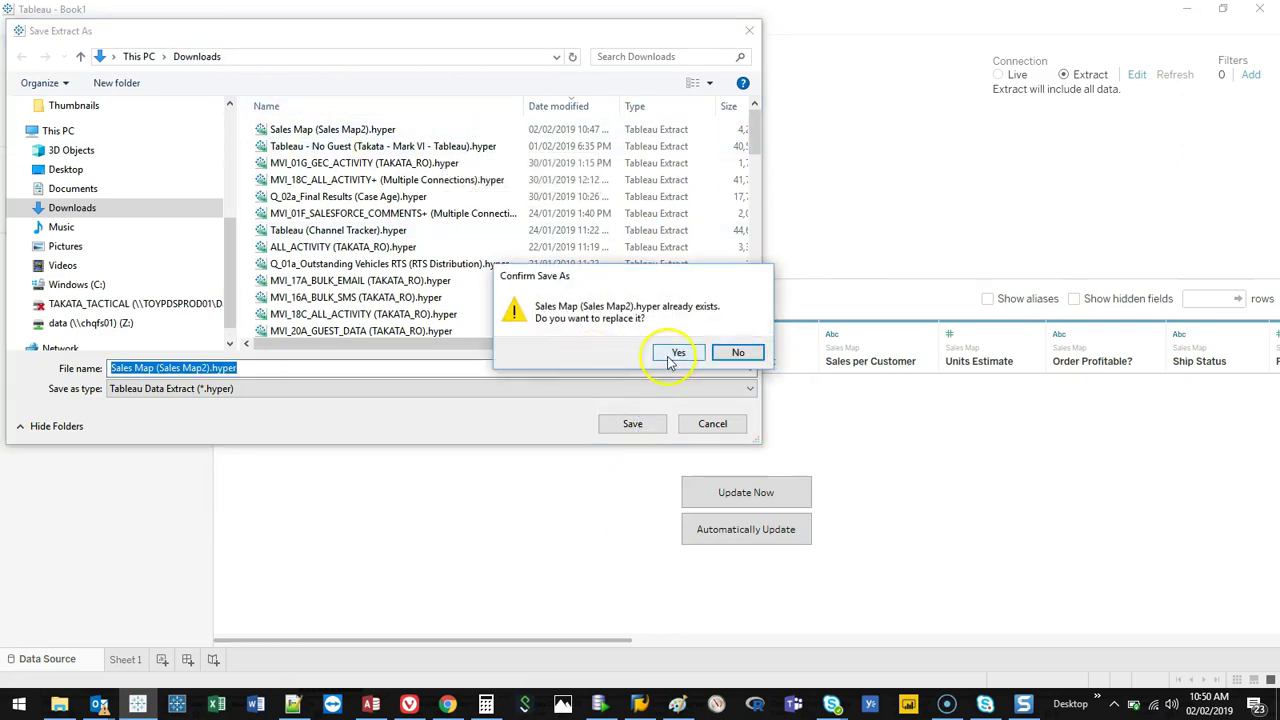
pyautogui.click(668, 358)
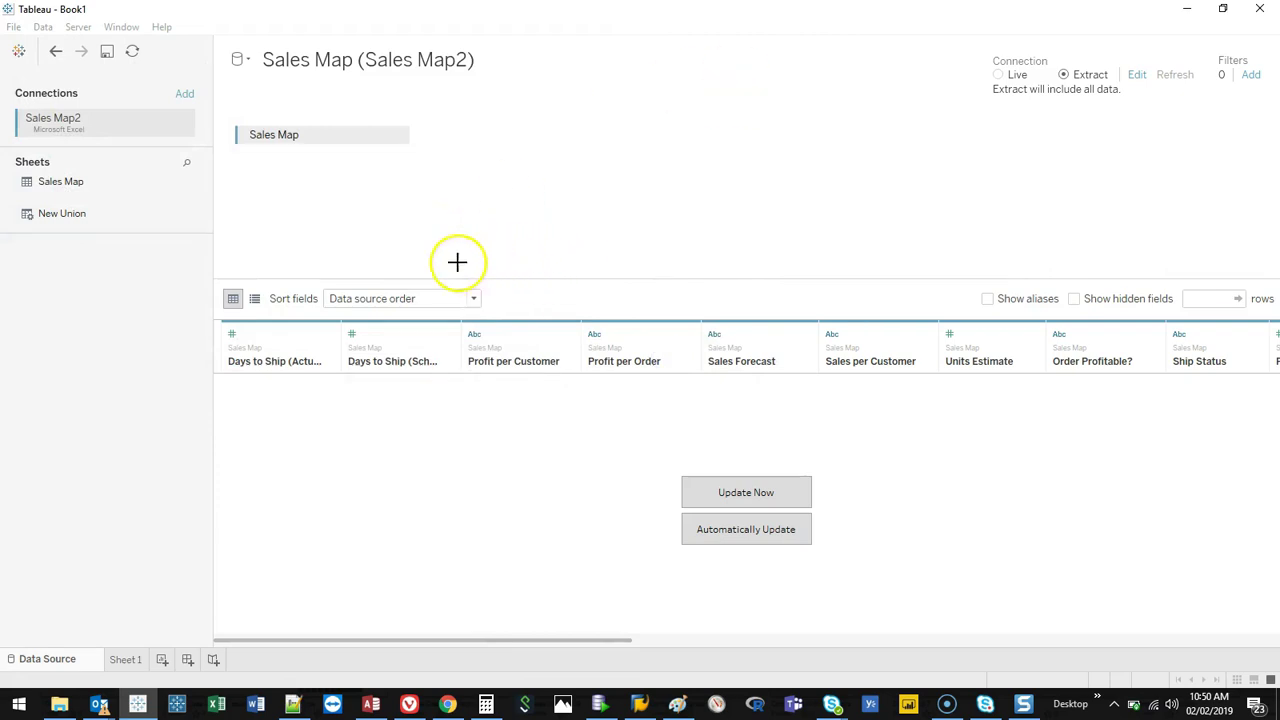
pyautogui.moveTo(51, 272); pyautogui.dragTo(50, 378)
pyautogui.moveTo(60, 273)
pyautogui.mouseDown()
pyautogui.moveTo(76, 384)
pyautogui.moveTo(52, 384)
pyautogui.mouseUp()
pyautogui.moveTo(171, 320)
pyautogui.mouseDown()
pyautogui.moveTo(275, 320)
pyautogui.moveTo(269, 330)
pyautogui.mouseUp()
pyautogui.moveTo(372, 270)
pyautogui.mouseDown()
pyautogui.moveTo(319, 288)
pyautogui.moveTo(360, 345)
pyautogui.moveTo(366, 271)
pyautogui.mouseUp()
pyautogui.moveTo(410, 322)
pyautogui.mouseDown()
pyautogui.moveTo(518, 318)
pyautogui.moveTo(522, 337)
pyautogui.mouseUp()
pyautogui.moveTo(640, 285)
pyautogui.mouseDown()
pyautogui.moveTo(623, 349)
pyautogui.moveTo(632, 288)
pyautogui.mouseUp()
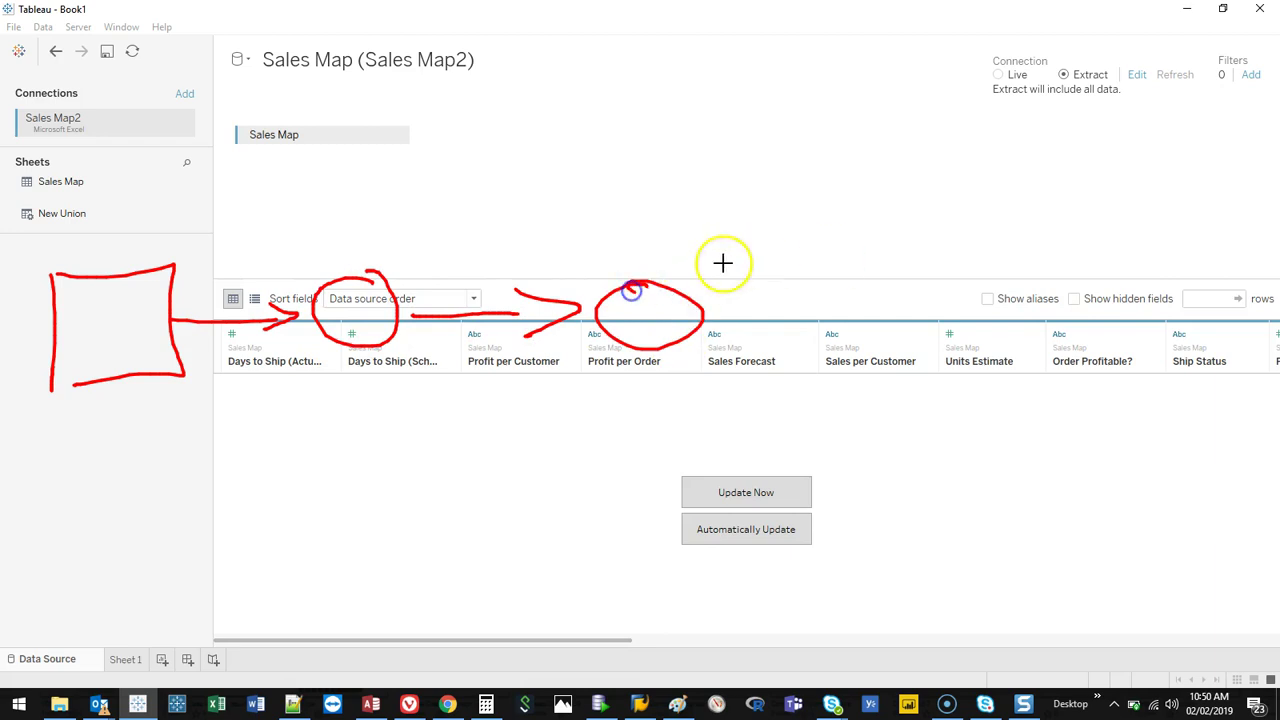
pyautogui.moveTo(722, 322); pyautogui.dragTo(832, 318)
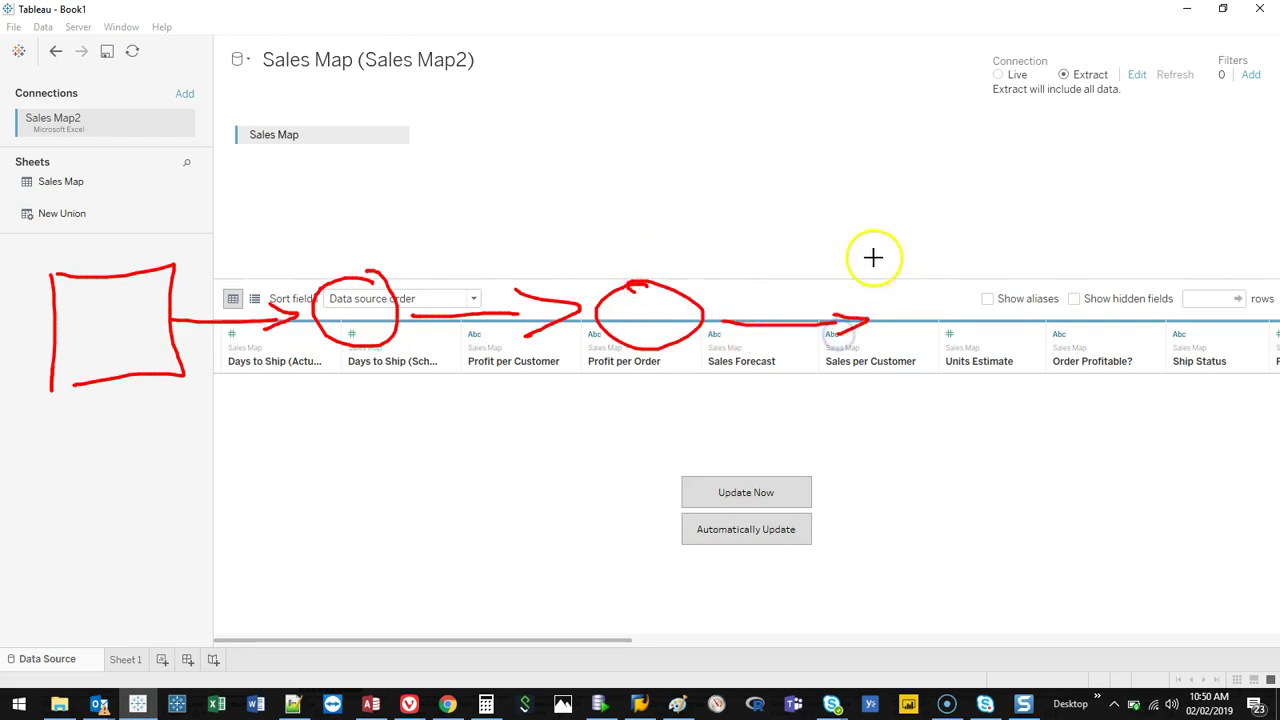
pyautogui.moveTo(872, 243)
pyautogui.mouseDown()
pyautogui.moveTo(891, 363)
pyautogui.moveTo(1100, 274)
pyautogui.moveTo(891, 367)
pyautogui.mouseUp()
pyautogui.moveTo(975, 140); pyautogui.dragTo(980, 208)
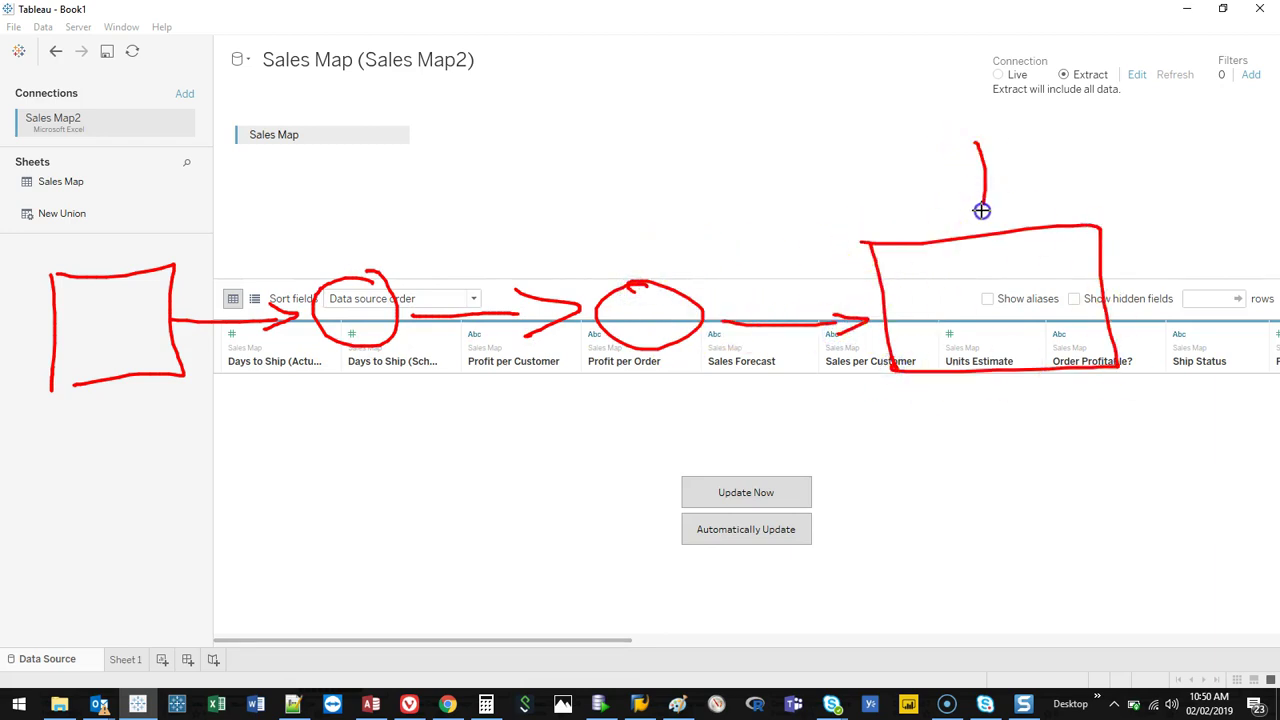
pyautogui.moveTo(943, 152); pyautogui.dragTo(1020, 130)
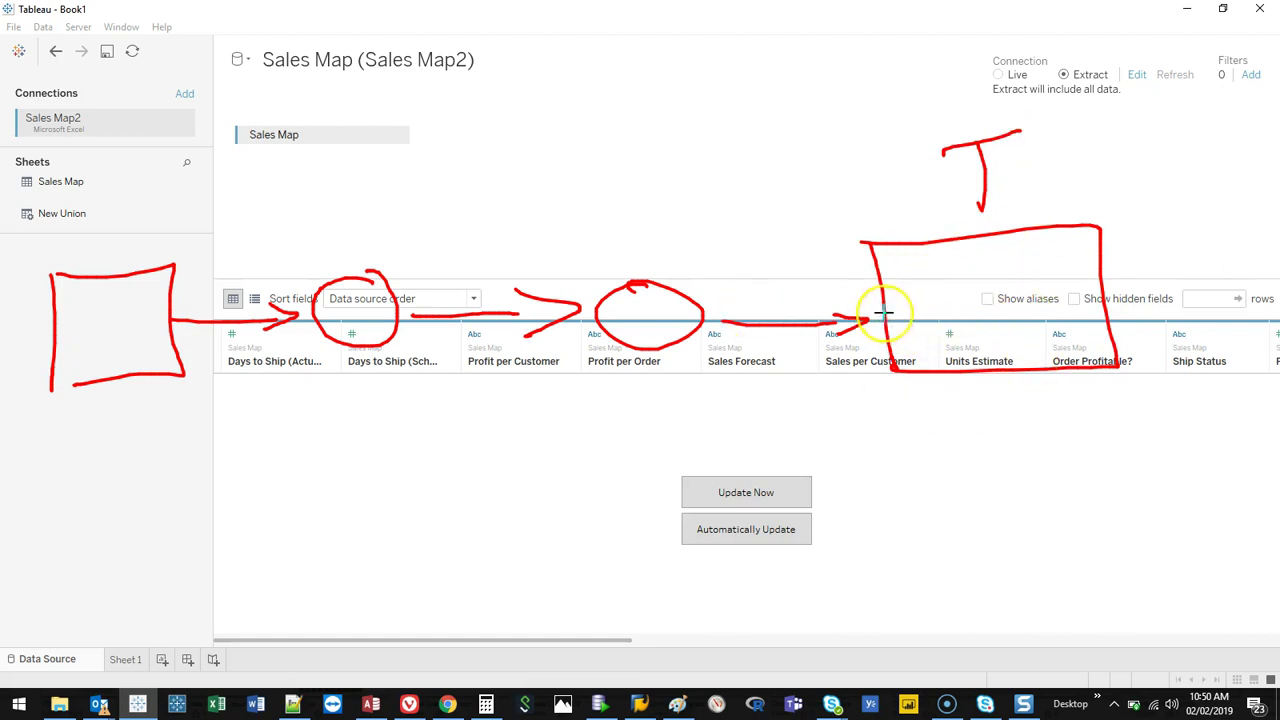
pyautogui.moveTo(660, 298); pyautogui.dragTo(651, 317)
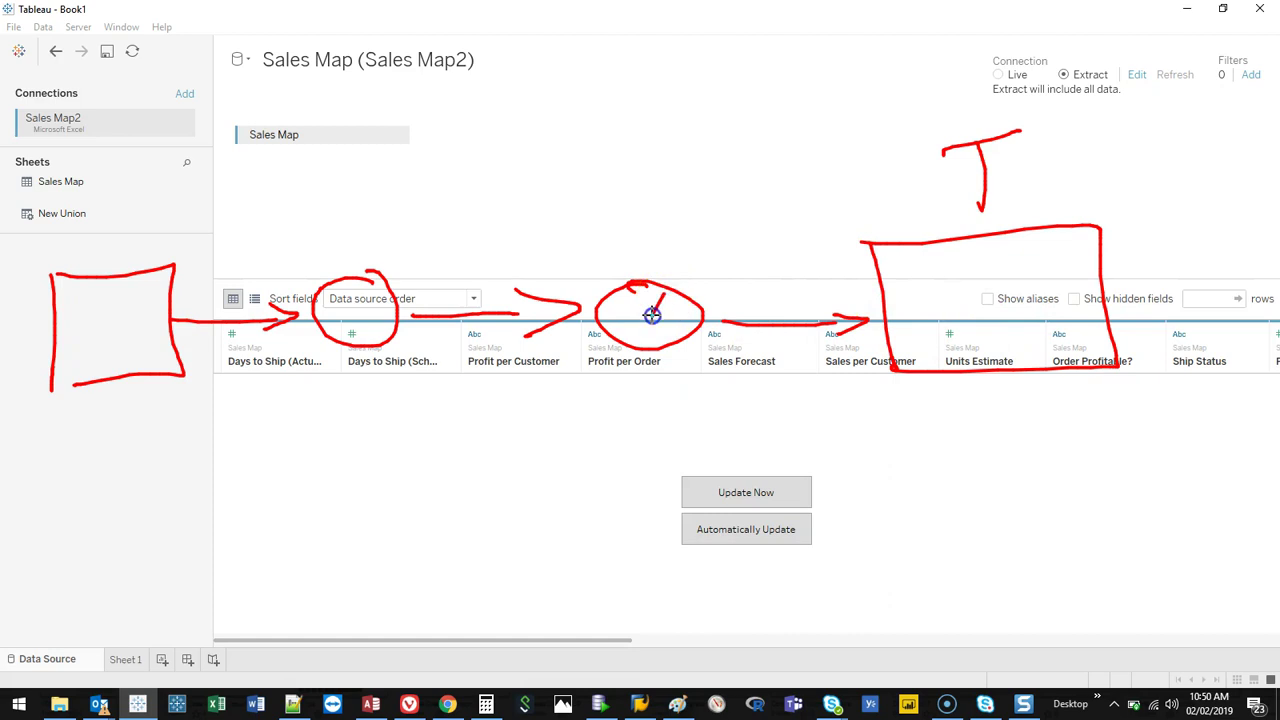
pyautogui.moveTo(371, 307); pyautogui.dragTo(361, 339)
pyautogui.moveTo(137, 271)
pyautogui.mouseDown()
pyautogui.moveTo(115, 346)
pyautogui.moveTo(96, 305)
pyautogui.moveTo(158, 298)
pyautogui.mouseUp()
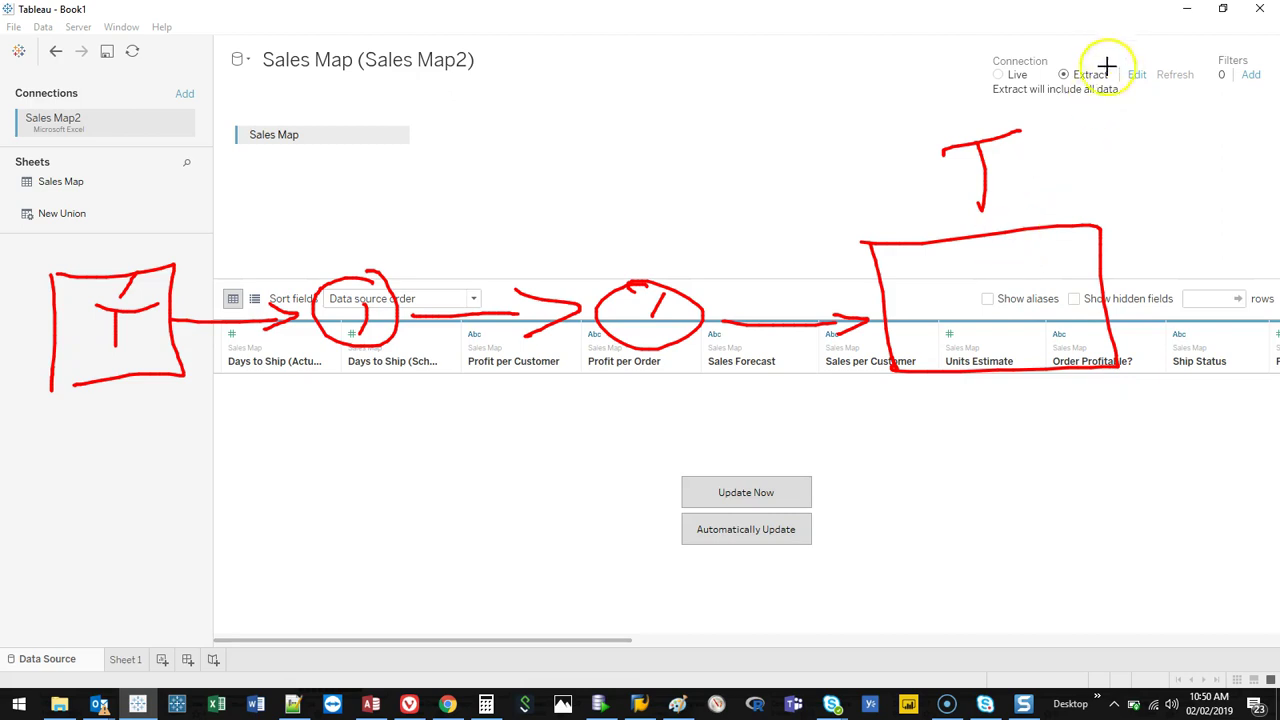
pyautogui.moveTo(1123, 63)
pyautogui.mouseDown()
pyautogui.moveTo(1045, 45)
pyautogui.moveTo(1080, 98)
pyautogui.mouseUp()
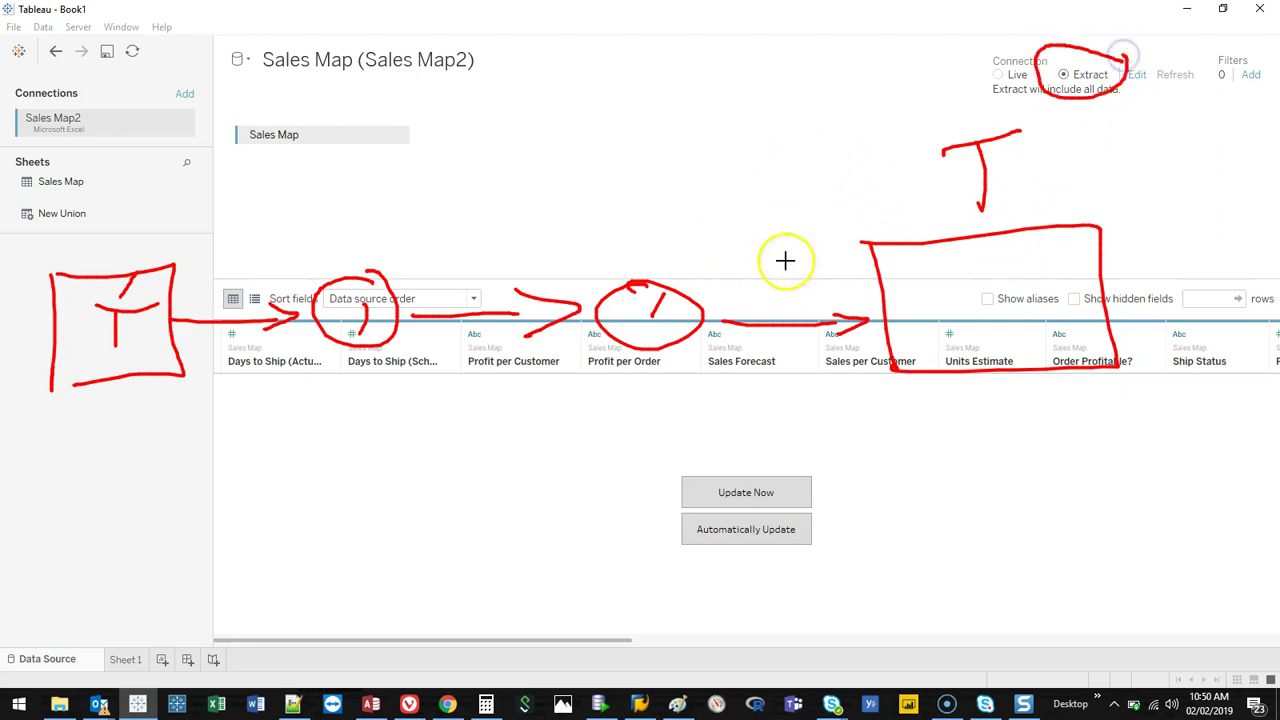
pyautogui.moveTo(790, 252); pyautogui.dragTo(788, 370)
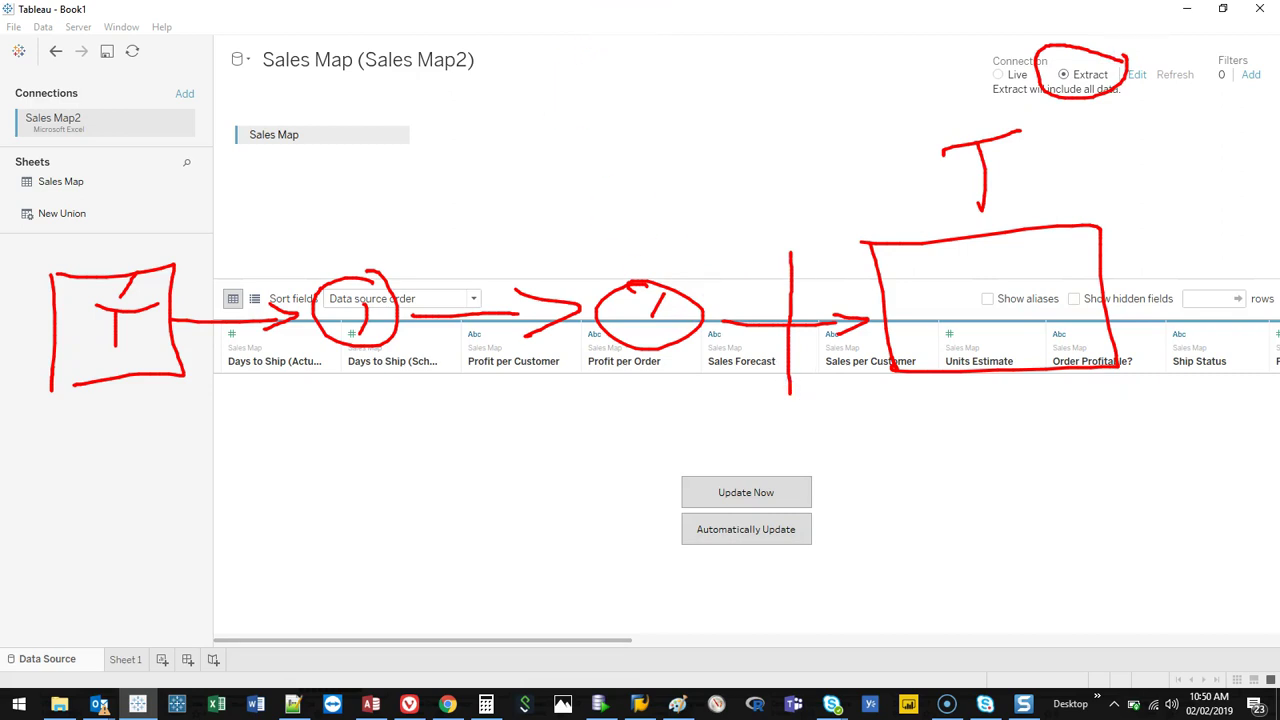
pyautogui.moveTo(790, 234)
pyautogui.mouseDown()
pyautogui.moveTo(794, 400)
pyautogui.moveTo(797, 371)
pyautogui.mouseUp()
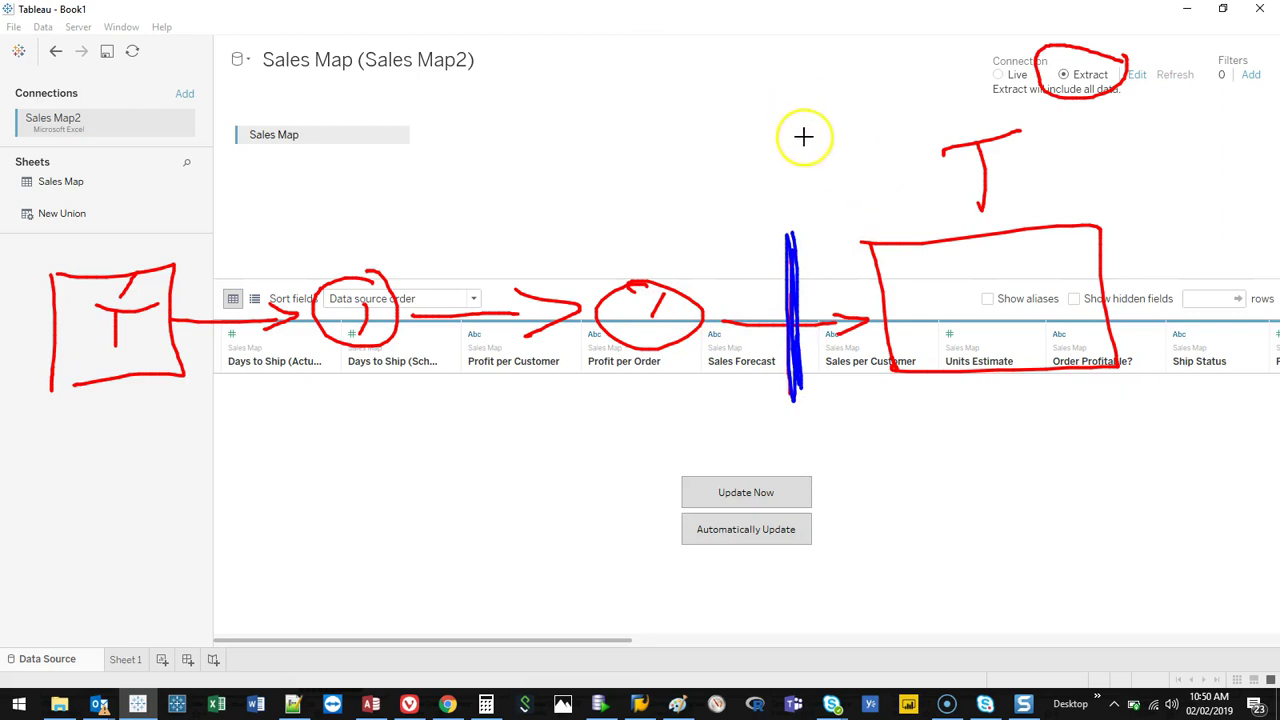
pyautogui.moveTo(792, 175); pyautogui.dragTo(797, 543)
pyautogui.moveTo(802, 283)
pyautogui.mouseDown()
pyautogui.moveTo(815, 367)
pyautogui.moveTo(802, 281)
pyautogui.moveTo(856, 268)
pyautogui.moveTo(865, 326)
pyautogui.moveTo(859, 369)
pyautogui.moveTo(808, 374)
pyautogui.mouseUp()
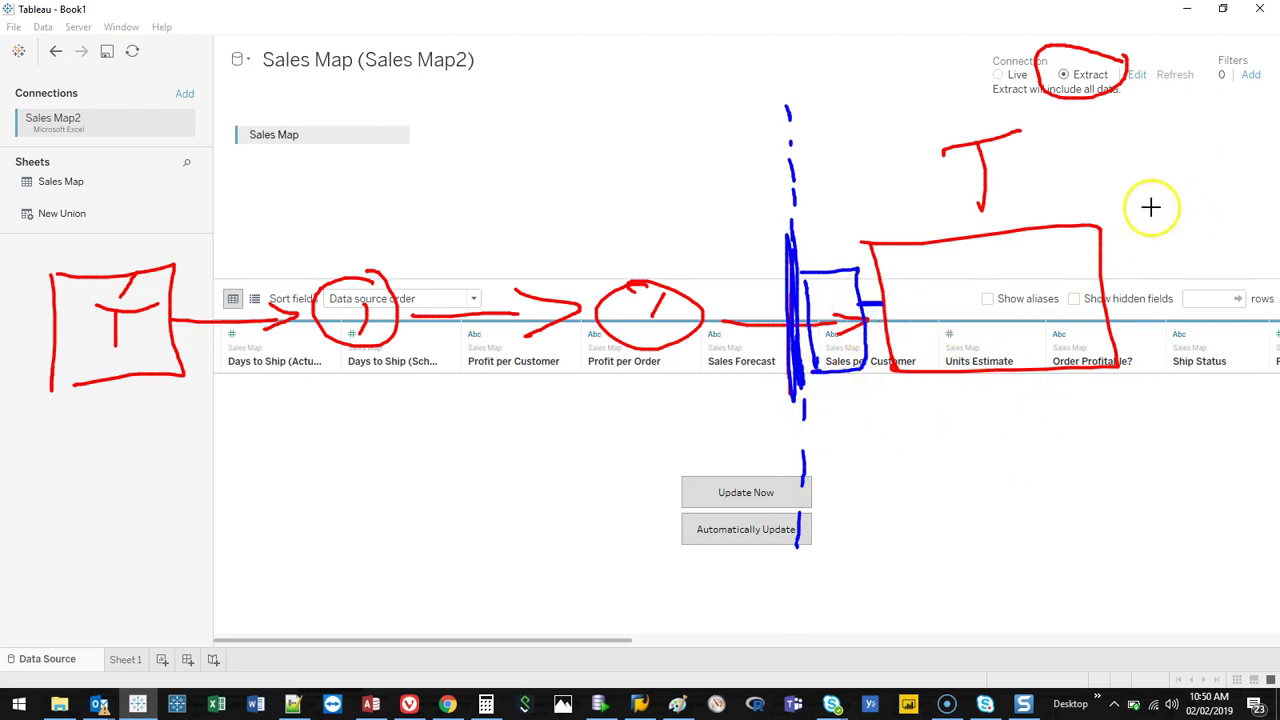
pyautogui.moveTo(1158, 207)
pyautogui.mouseDown()
pyautogui.moveTo(1061, 170)
pyautogui.moveTo(863, 188)
pyautogui.moveTo(778, 310)
pyautogui.moveTo(868, 439)
pyautogui.moveTo(1201, 376)
pyautogui.moveTo(1138, 222)
pyautogui.mouseUp()
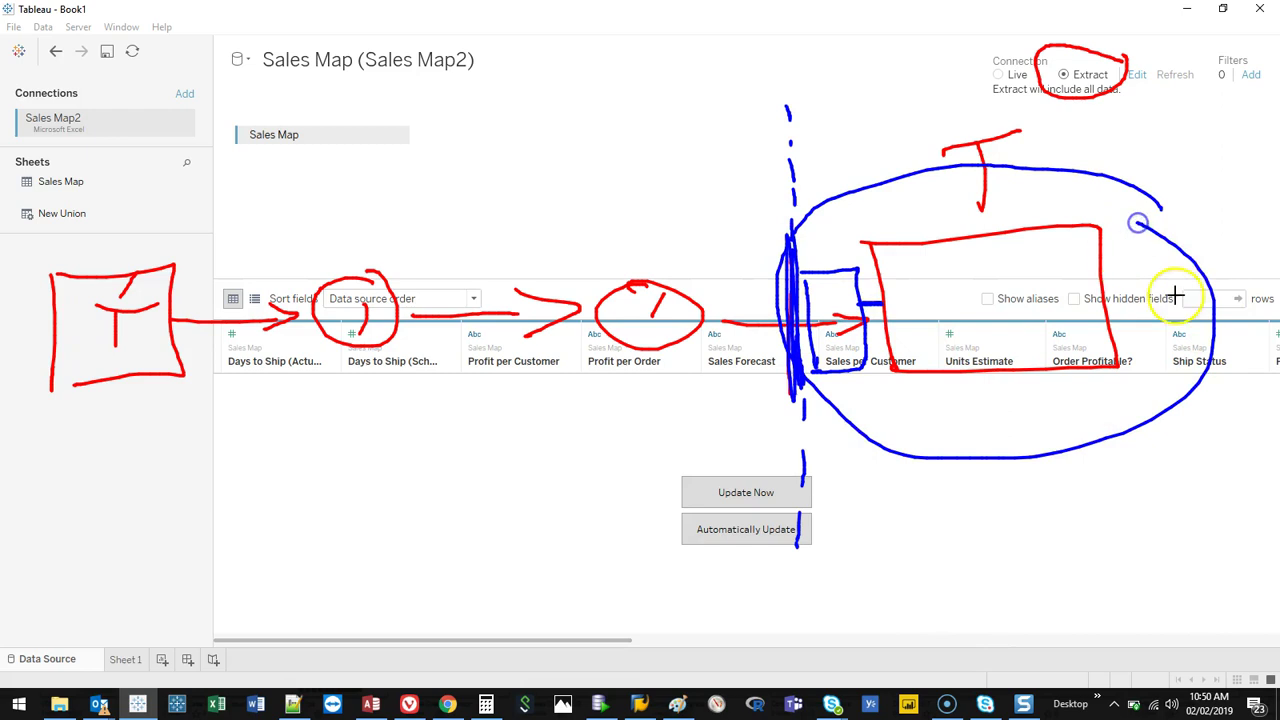
pyautogui.moveTo(880, 296)
pyautogui.mouseDown()
pyautogui.moveTo(847, 262)
pyautogui.moveTo(349, 206)
pyautogui.moveTo(206, 206)
pyautogui.moveTo(243, 248)
pyautogui.mouseUp()
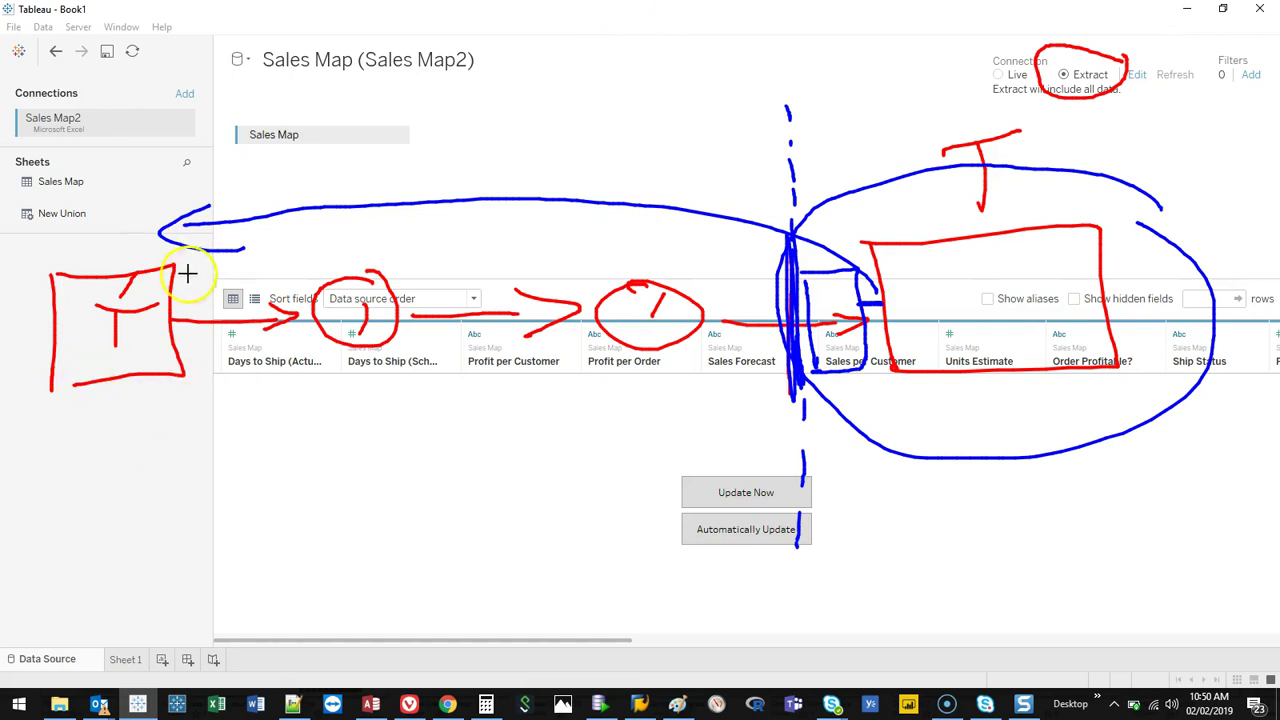
pyautogui.moveTo(190, 250)
pyautogui.mouseDown()
pyautogui.moveTo(26, 403)
pyautogui.moveTo(219, 297)
pyautogui.moveTo(198, 228)
pyautogui.mouseUp()
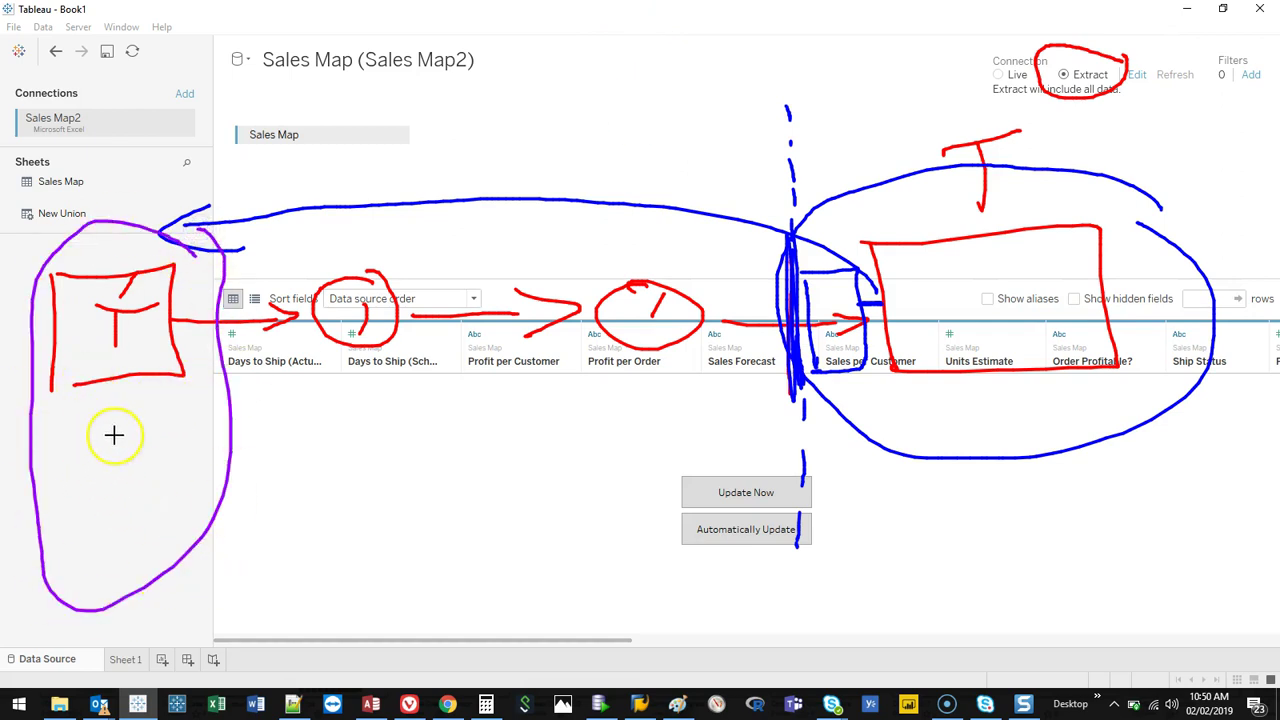
pyautogui.moveTo(84, 414)
pyautogui.mouseDown()
pyautogui.moveTo(131, 407)
pyautogui.moveTo(118, 431)
pyautogui.moveTo(182, 401)
pyautogui.mouseUp()
pyautogui.moveTo(78, 463)
pyautogui.mouseDown()
pyautogui.moveTo(121, 486)
pyautogui.moveTo(139, 486)
pyautogui.moveTo(148, 457)
pyautogui.mouseUp()
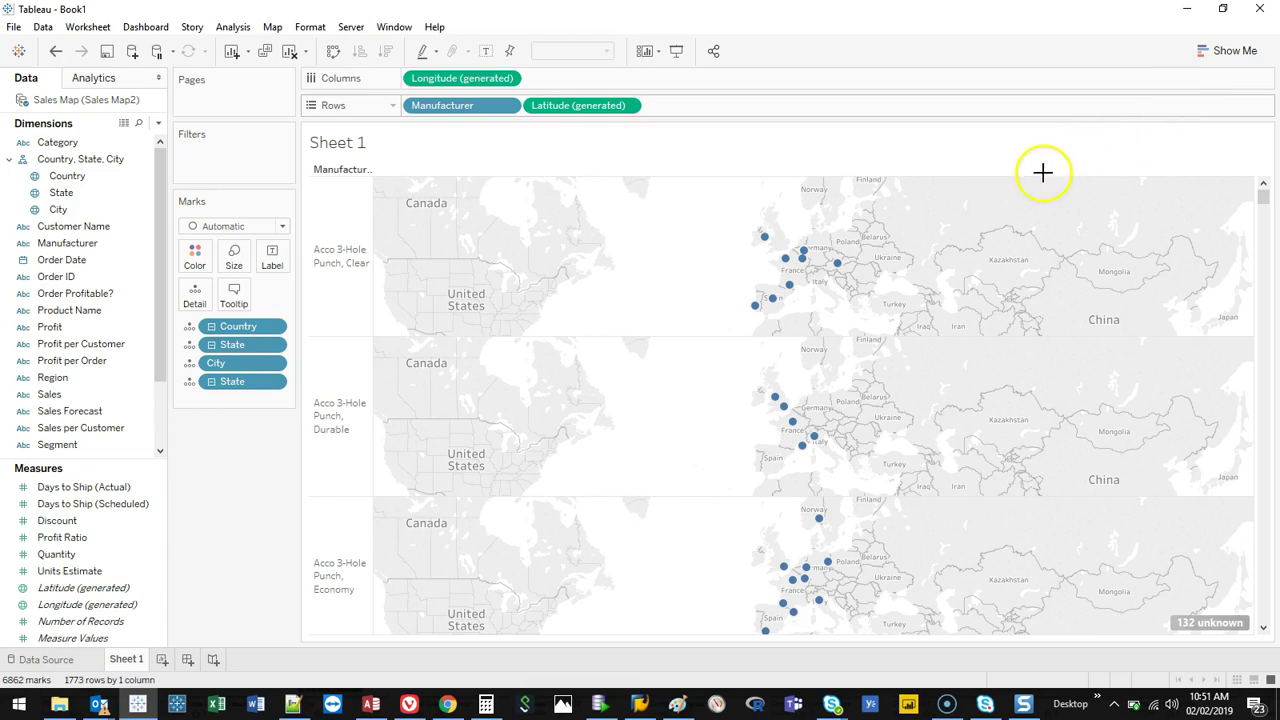
# Step: Confirm the extract includes all data as of 10:50:16 AM, then return to the Sheet 1 map
pyautogui.click(70, 660)
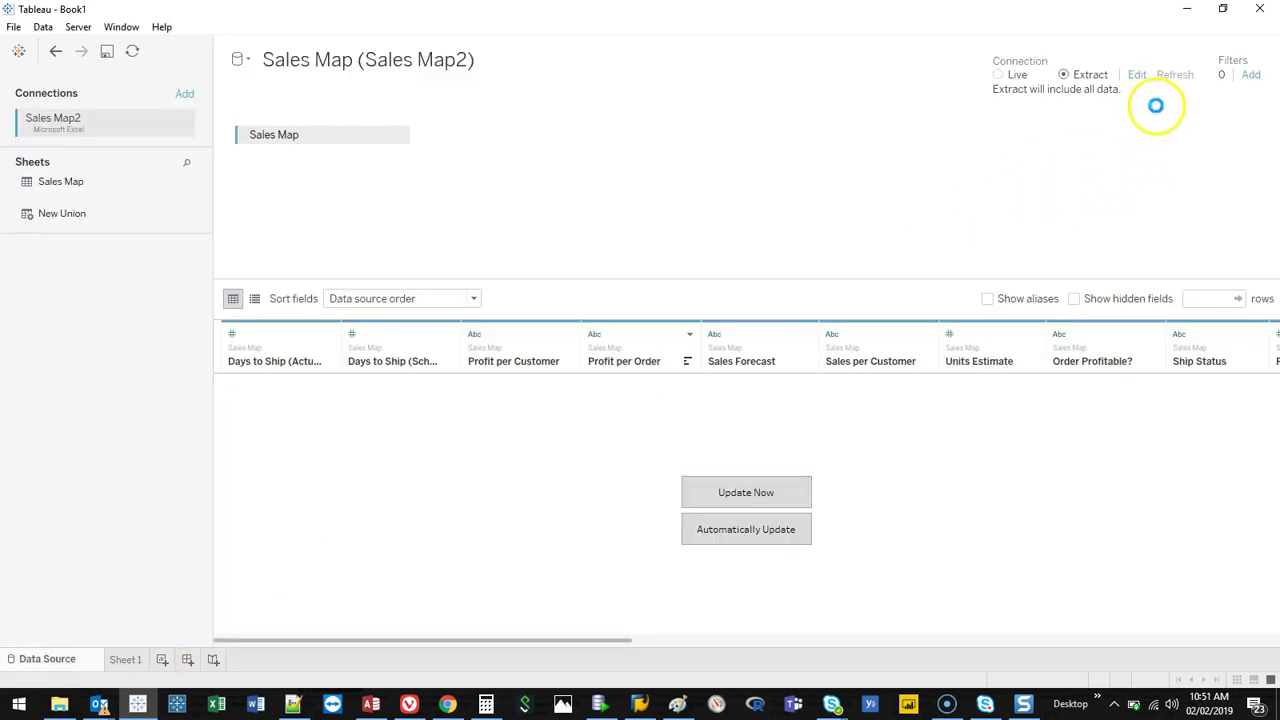
pyautogui.moveTo(1207, 72)
pyautogui.mouseDown()
pyautogui.moveTo(1173, 50)
pyautogui.moveTo(1137, 82)
pyautogui.moveTo(1199, 67)
pyautogui.mouseUp()
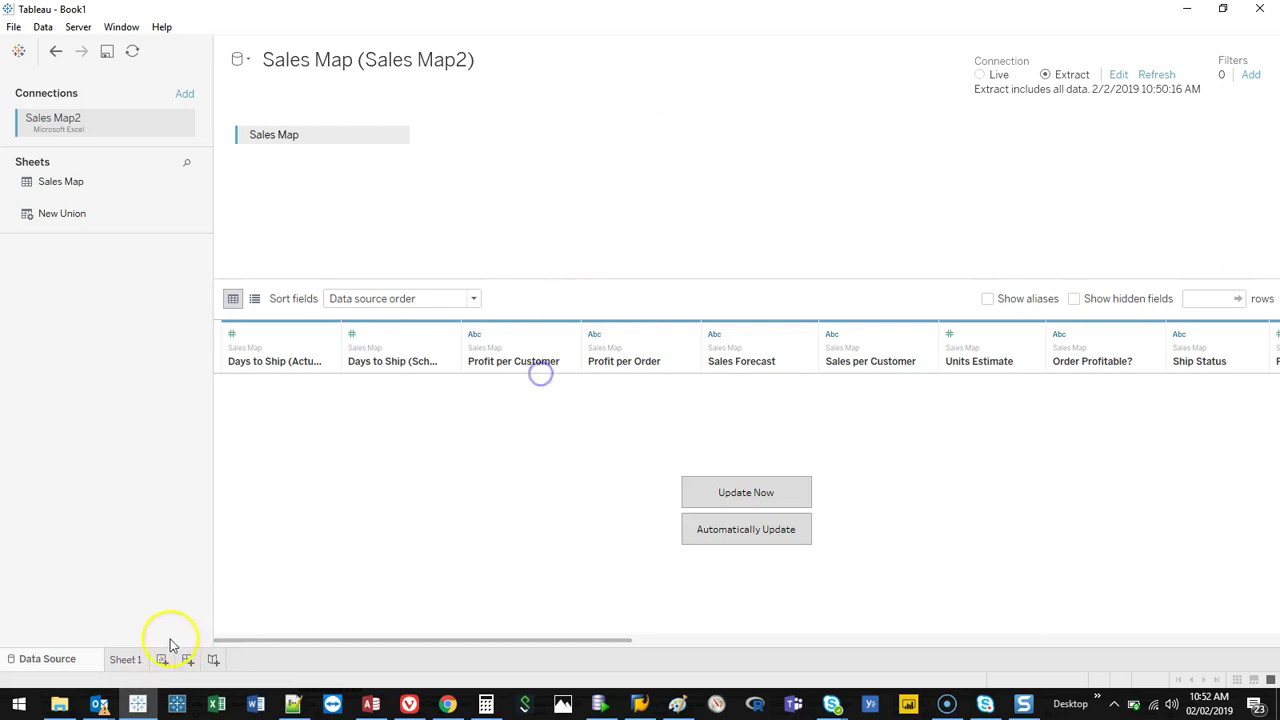
pyautogui.click(132, 658)
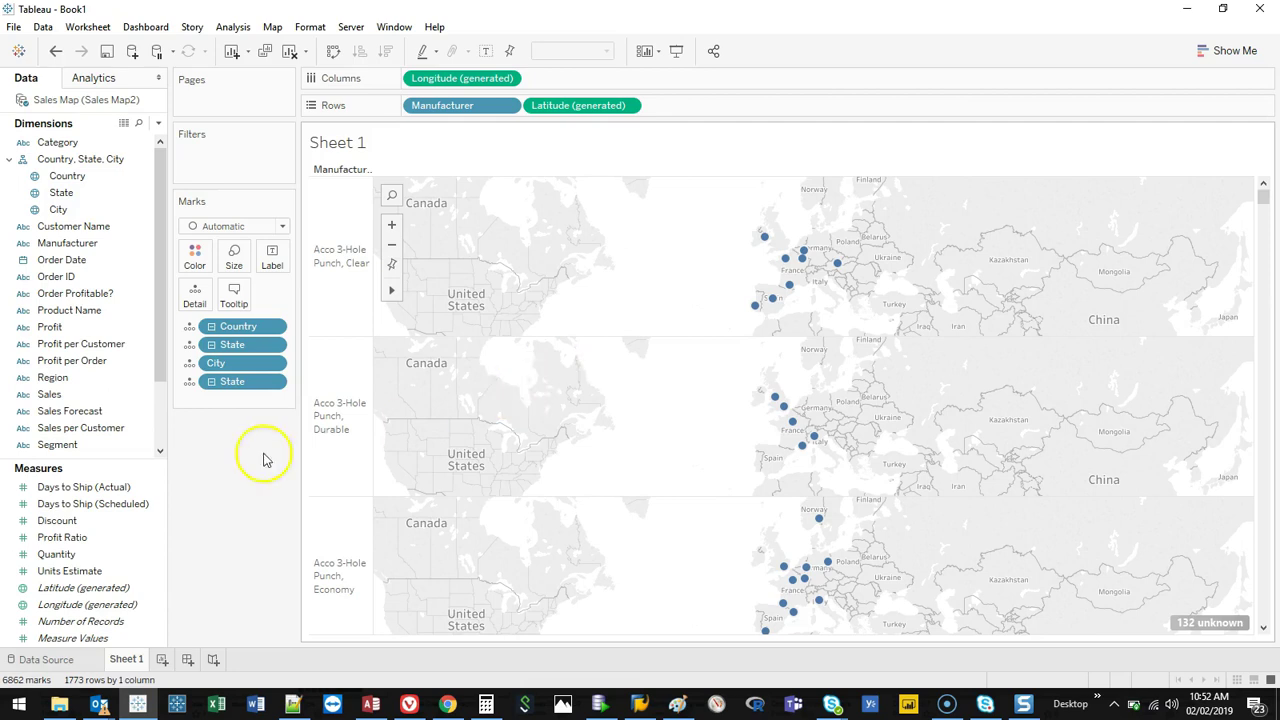
# Step: Refresh the Sales Map extract from the Data Source page and reload the Sheet 1 map
pyautogui.click(78, 660)
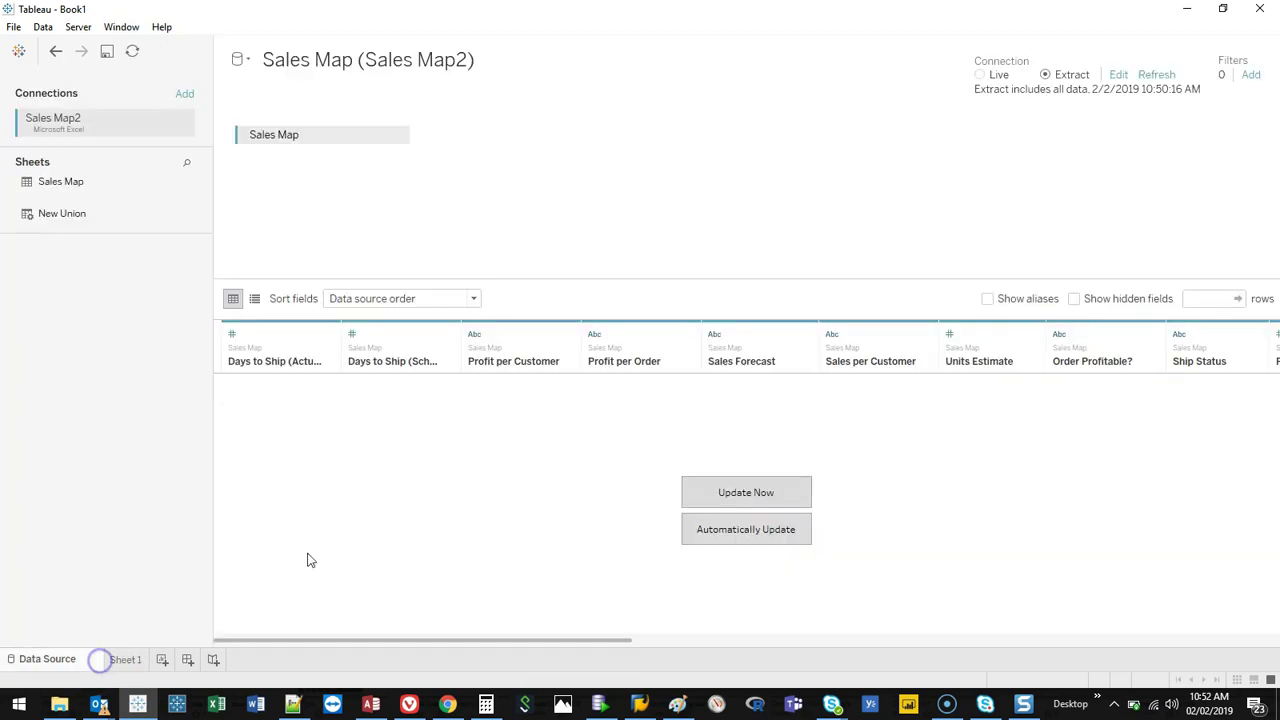
pyautogui.click(1157, 77)
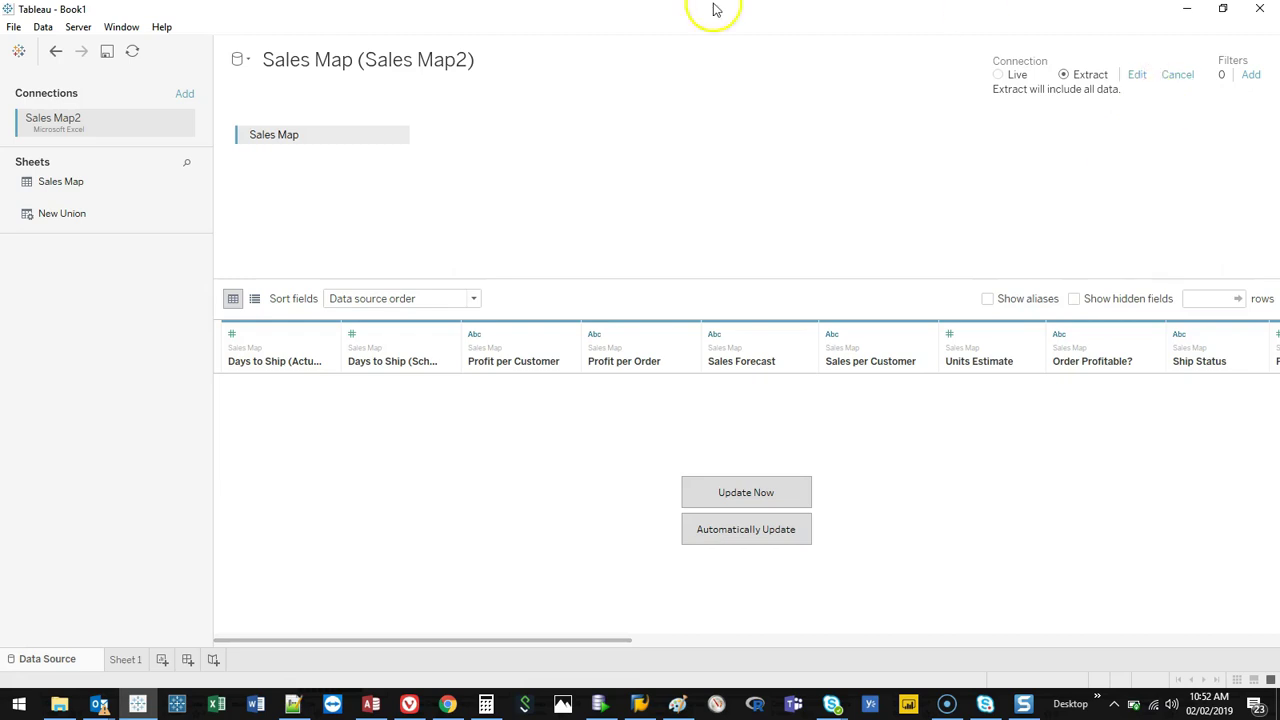
pyautogui.click(138, 663)
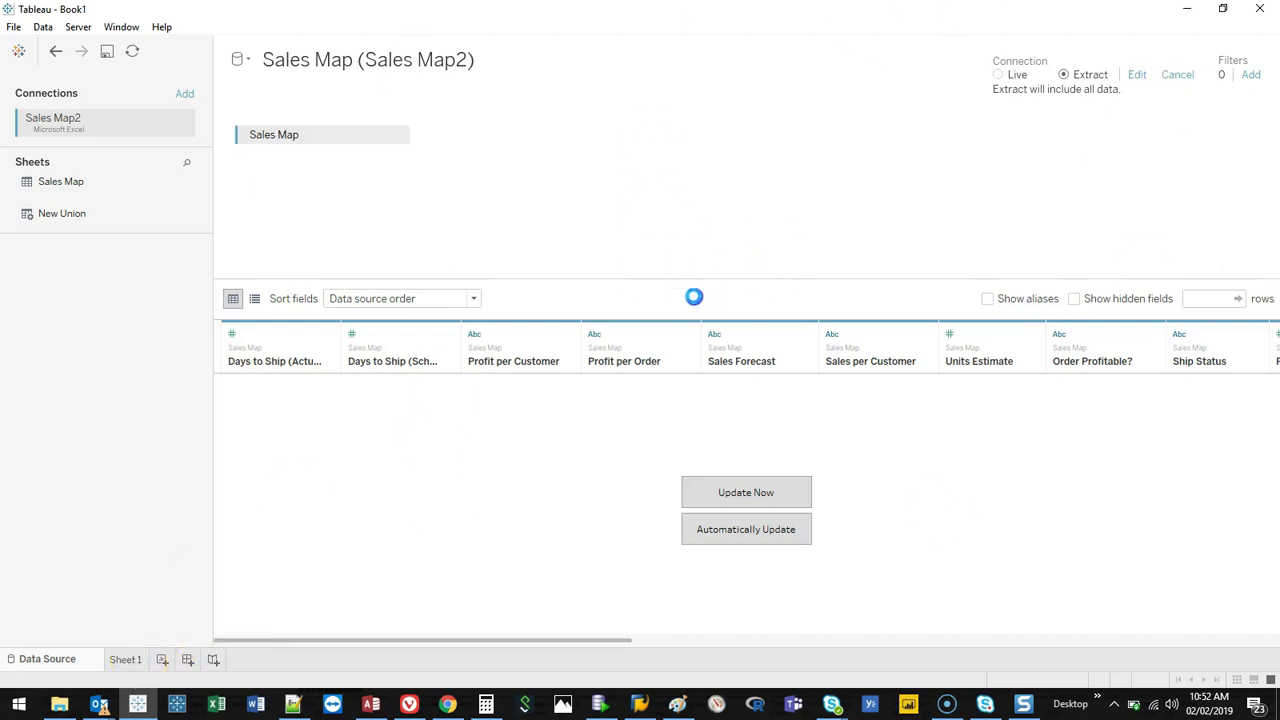